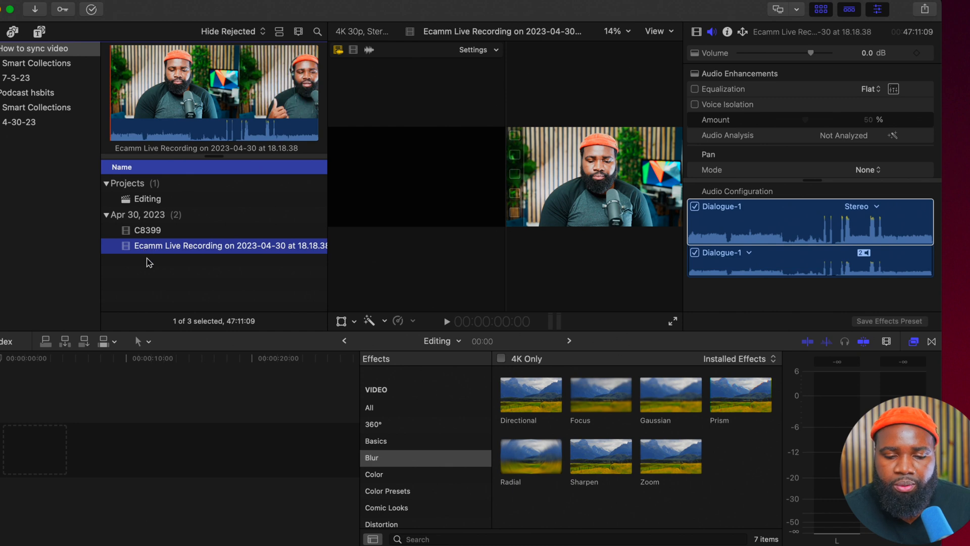
click(143, 236)
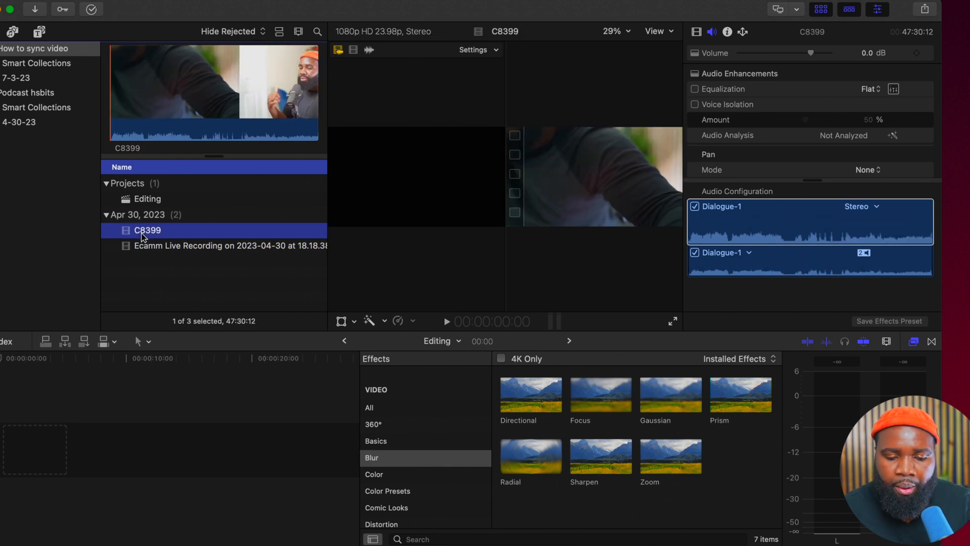
shift+click(145, 249)
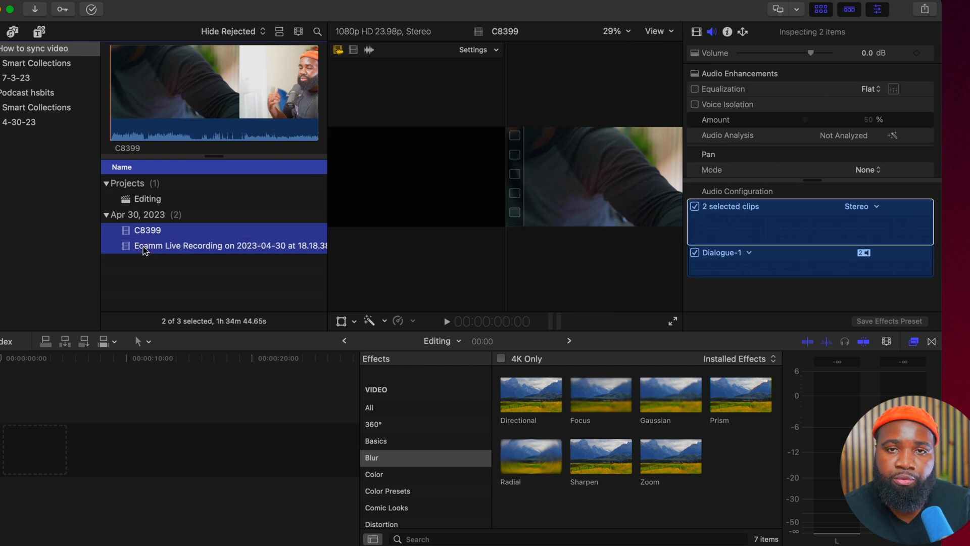
click(143, 260)
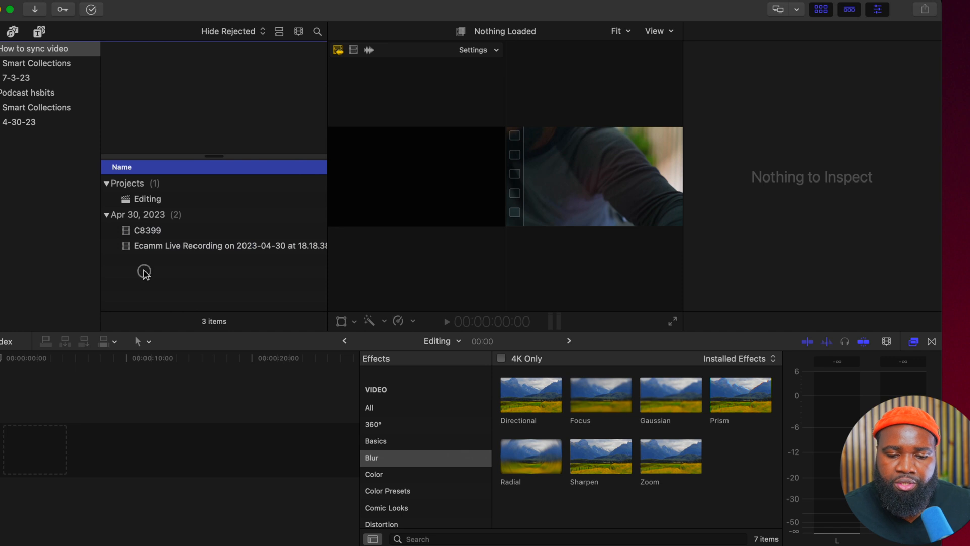
Create a multicam clip named "multicam" from C8399 and the Ecamm Live Recording in event 7-3-23, using audio for synchronization.
click(139, 246)
shift+click(138, 230)
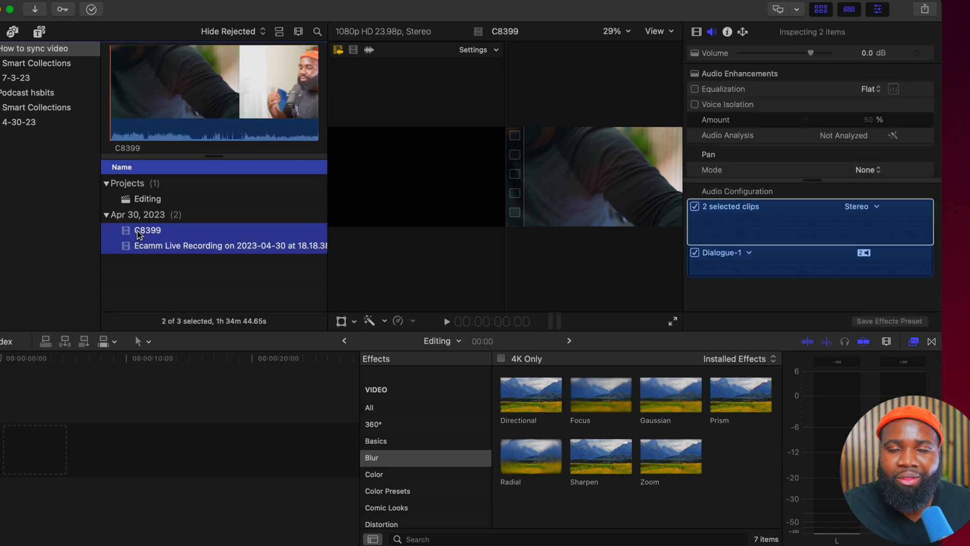
right_click(197, 245)
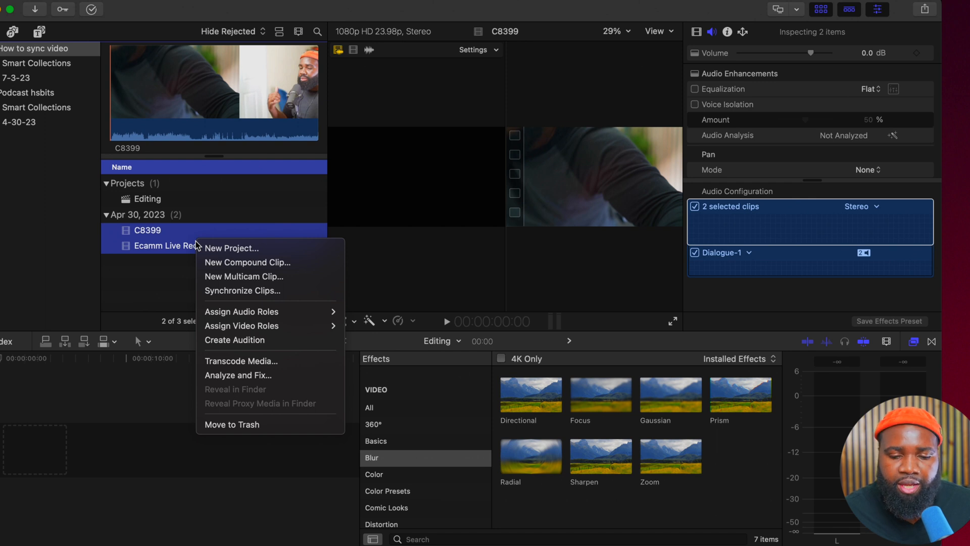
click(235, 281)
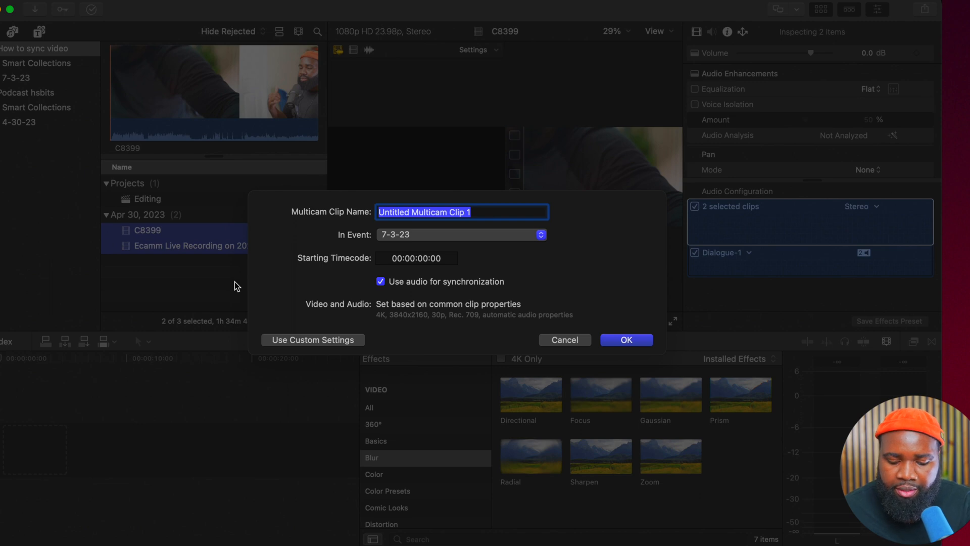
text(mul)
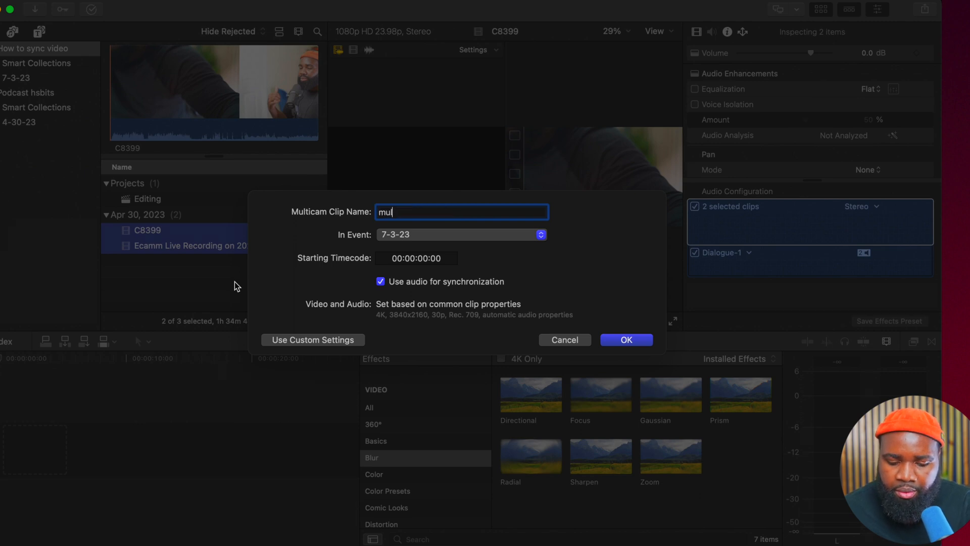
text(ticam)
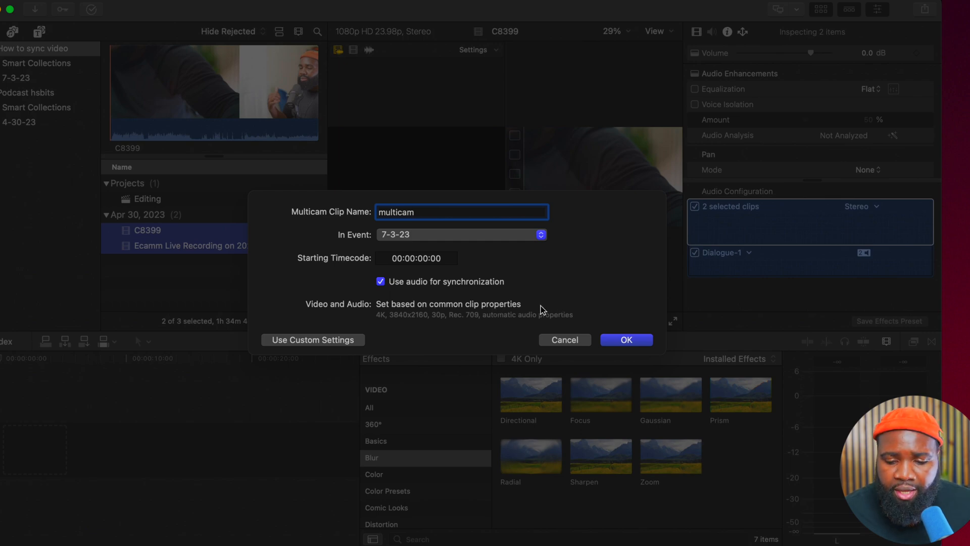
click(627, 340)
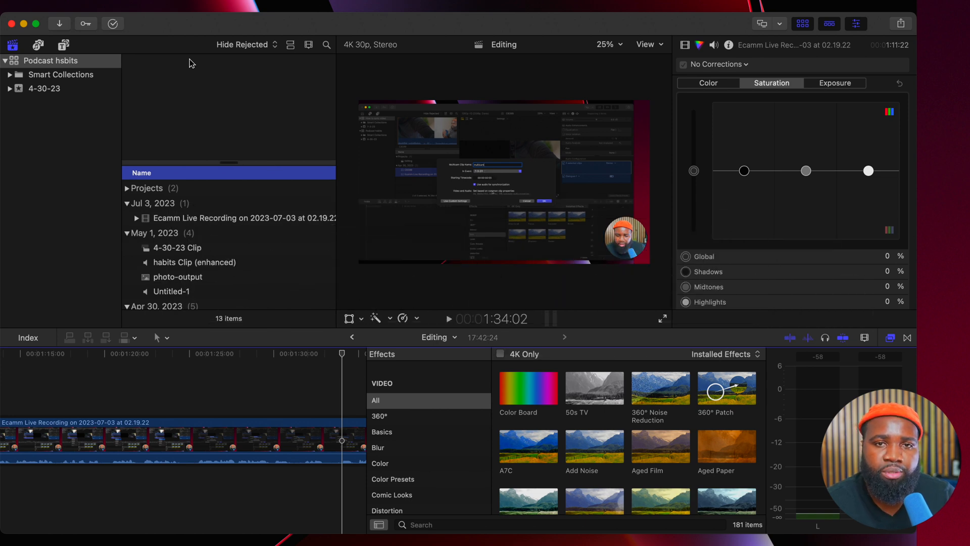
Show the multicam angles in the viewer.
click(282, 6)
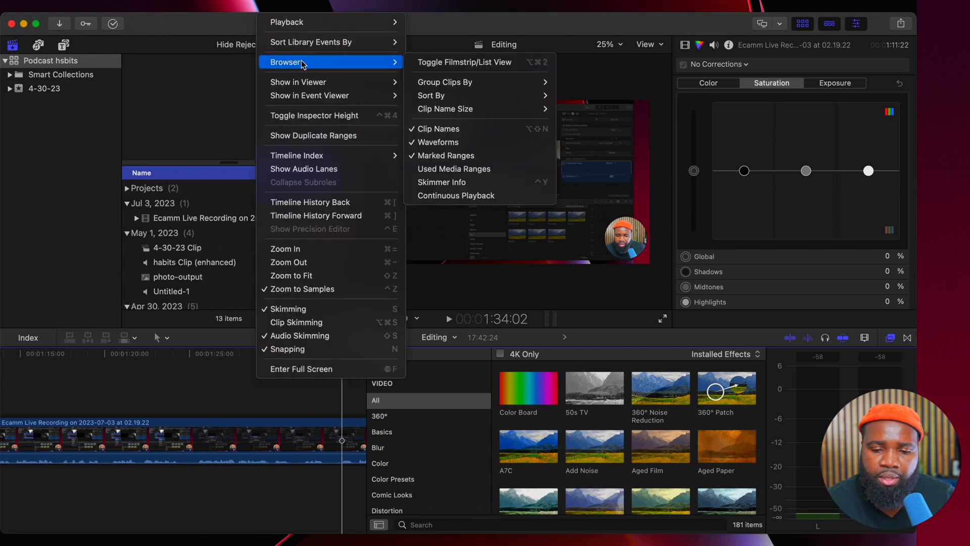
mouse_move(311, 82)
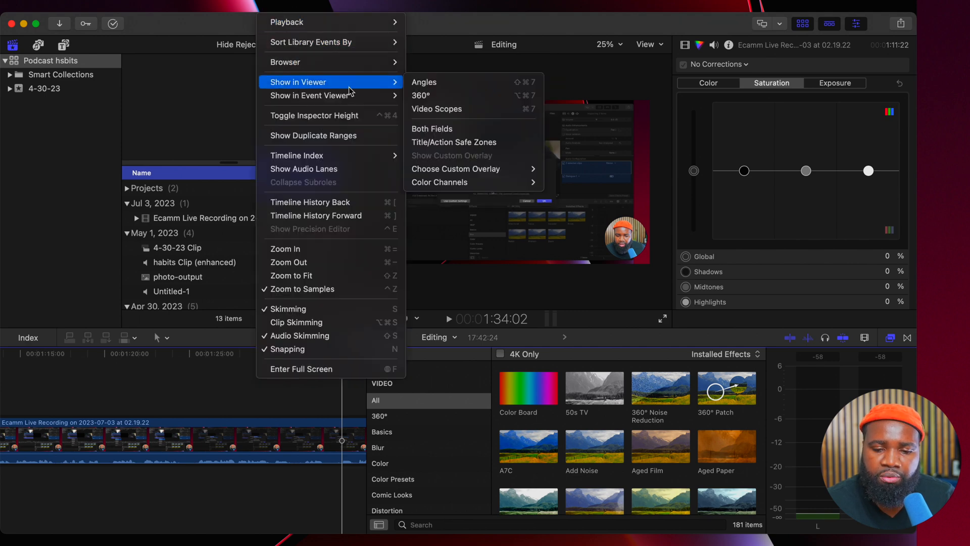
click(419, 87)
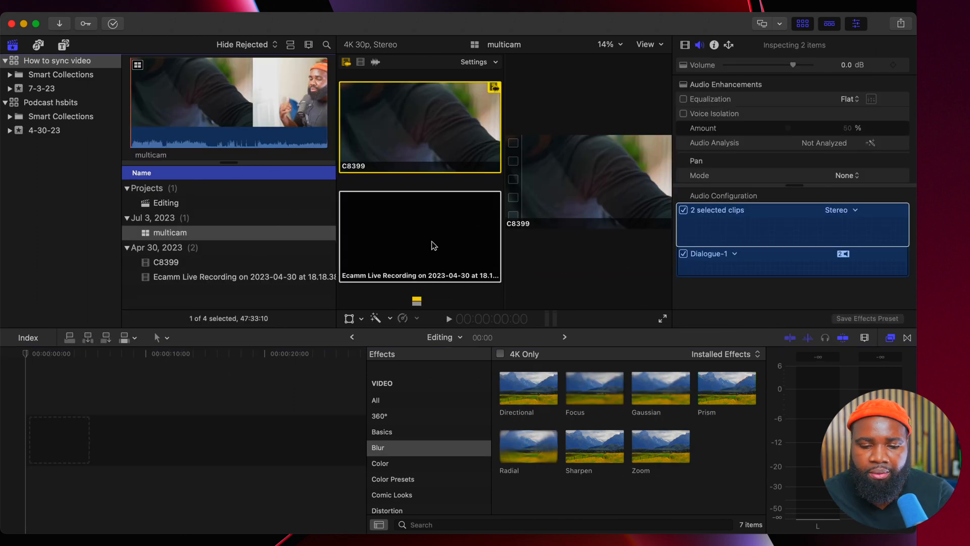
Add the multicam clip to the empty timeline of the Editing project.
click(185, 237)
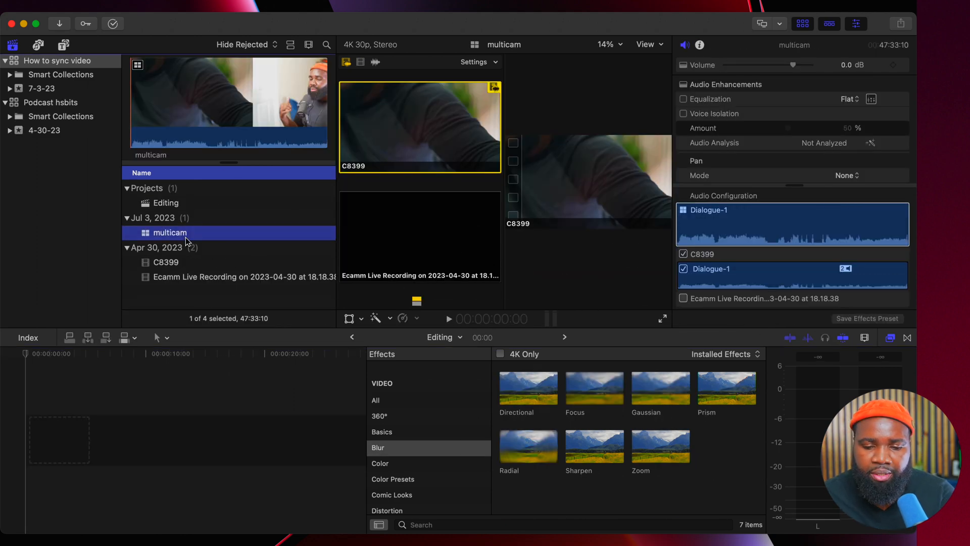
drag(191, 235, 156, 434)
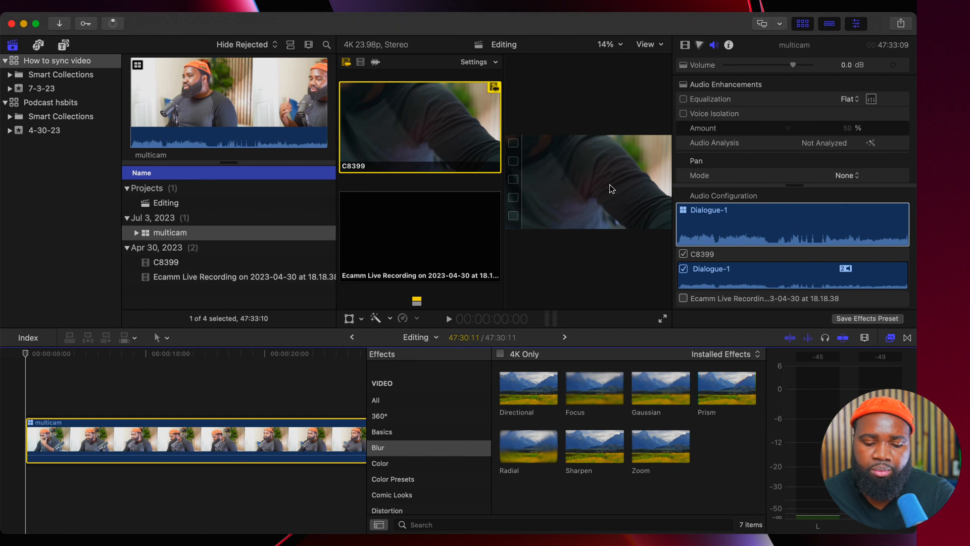
Split the multicam clip at 24:16 and switch the section after the cut to the Ecamm Live Recording angle.
click(320, 389)
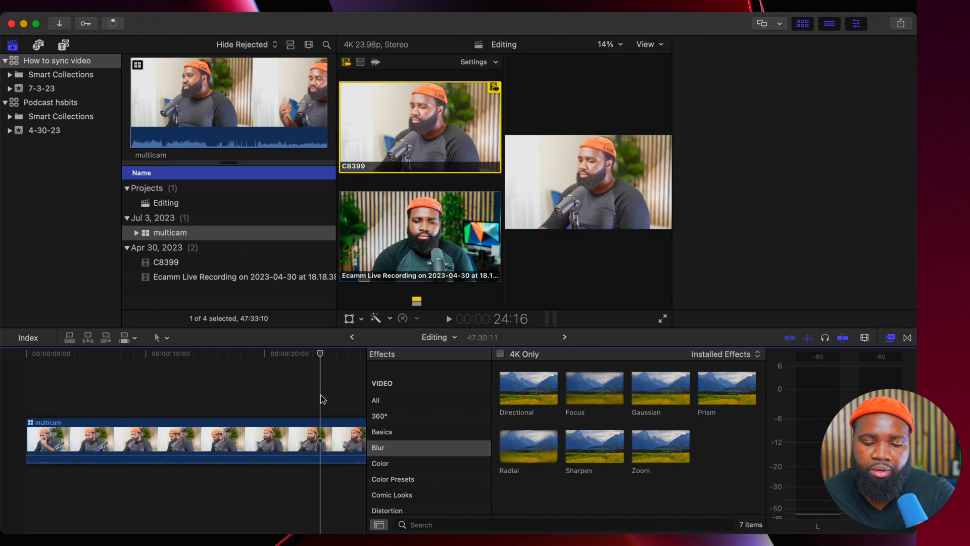
key(super+b)
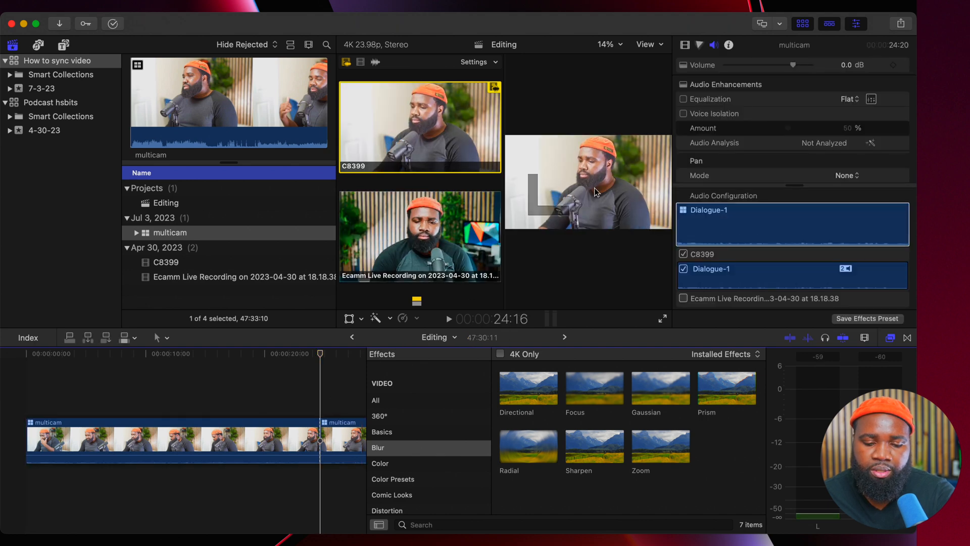
key(2)
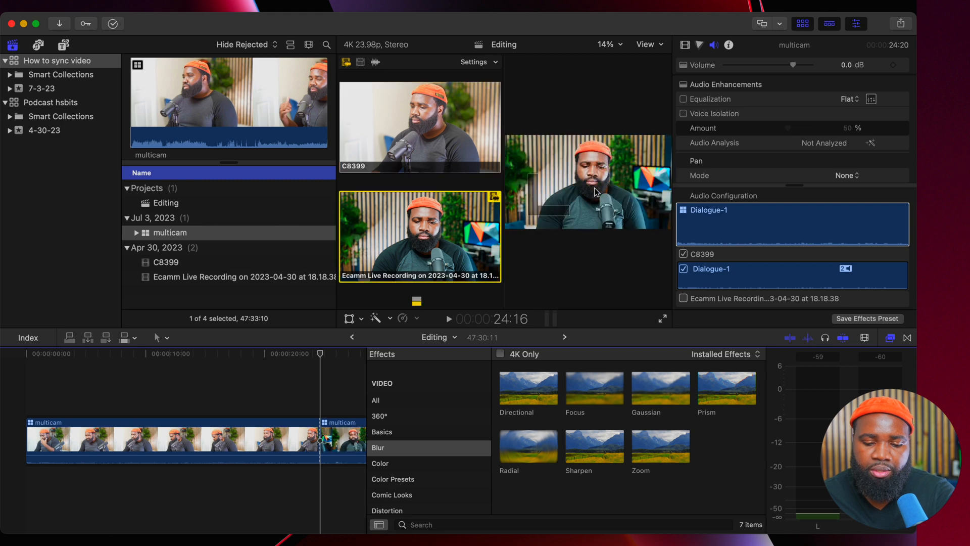
Play the multicam clip from the first split and cut repeatedly between the C8399 and Ecamm Live Recording angles.
key(super+equal)
key(super+equal)
key(super+equal)
key(super+equal)
key(super+equal)
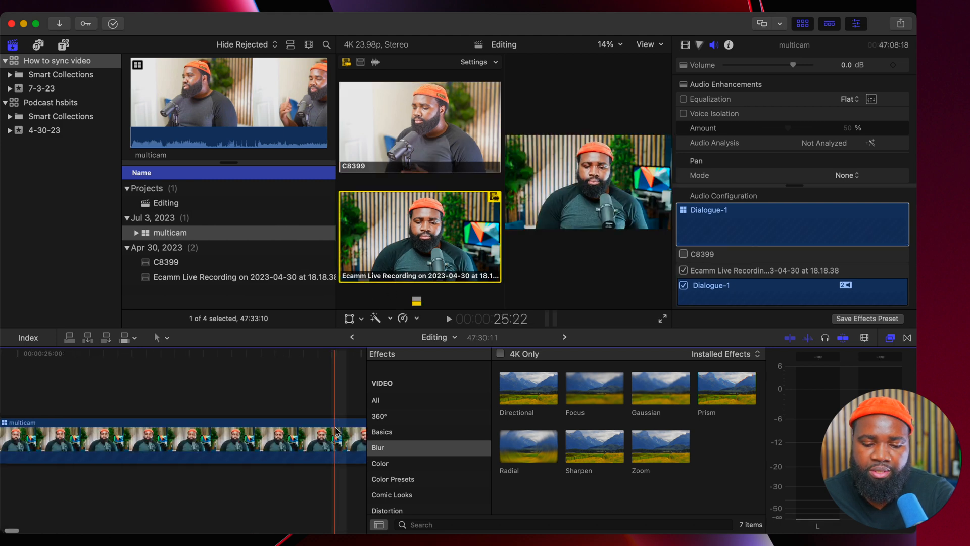
key(super+minus)
key(super+minus)
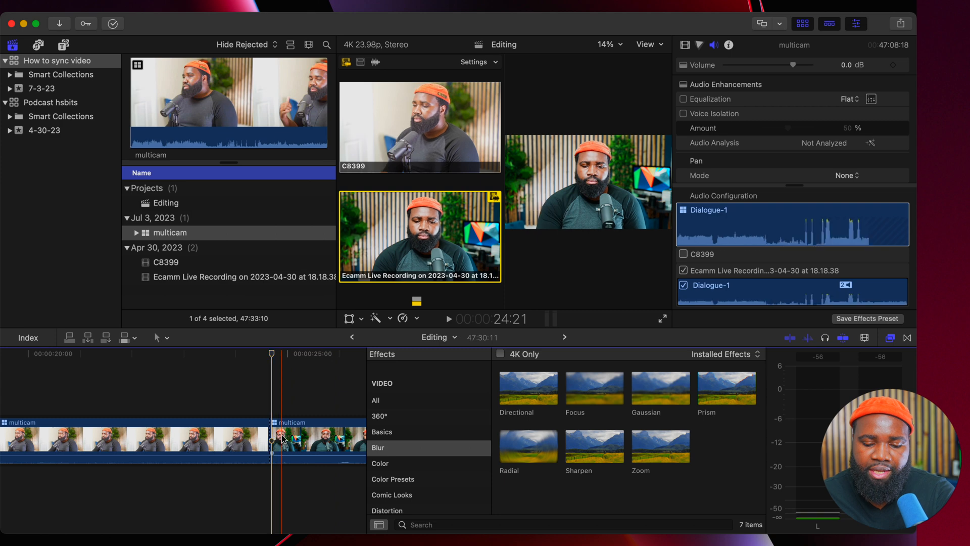
key(space)
key(super+b)
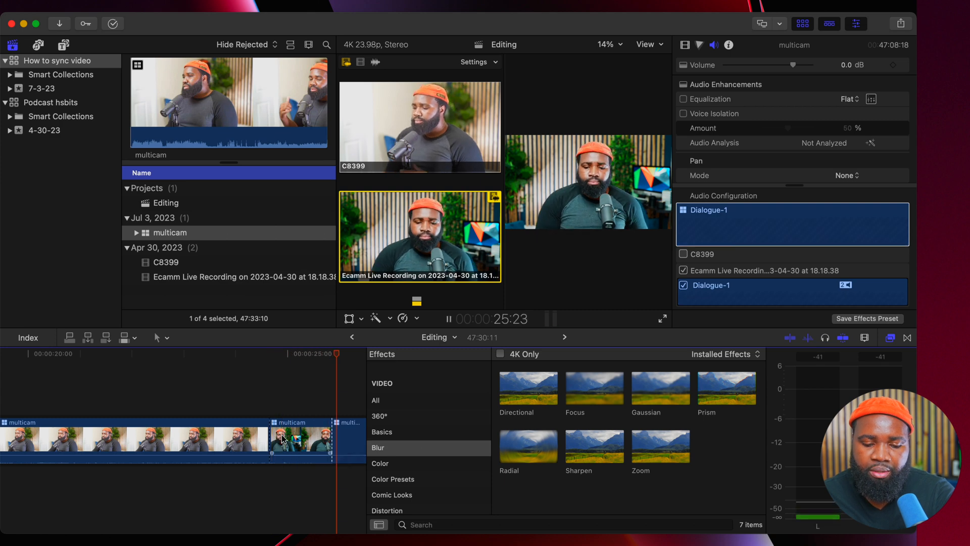
key(1)
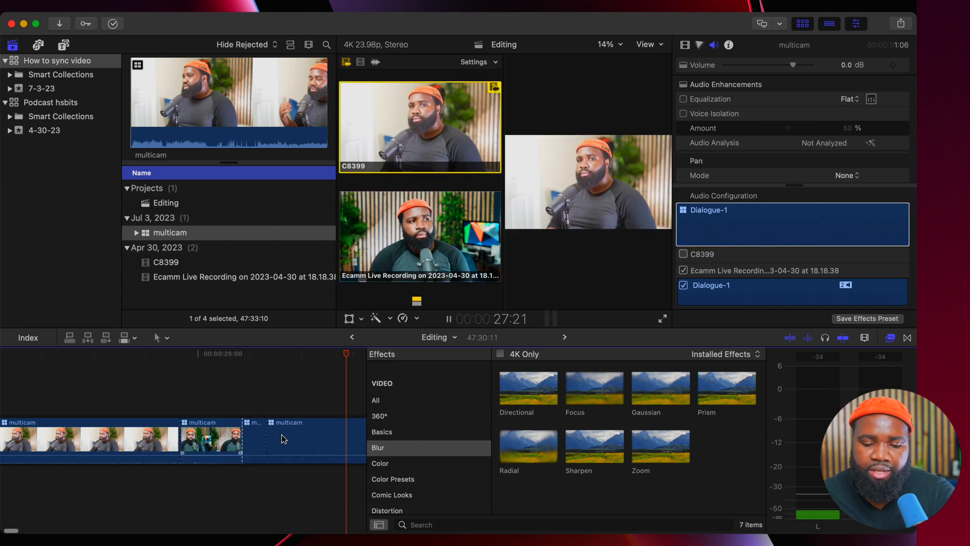
key(2)
key(1)
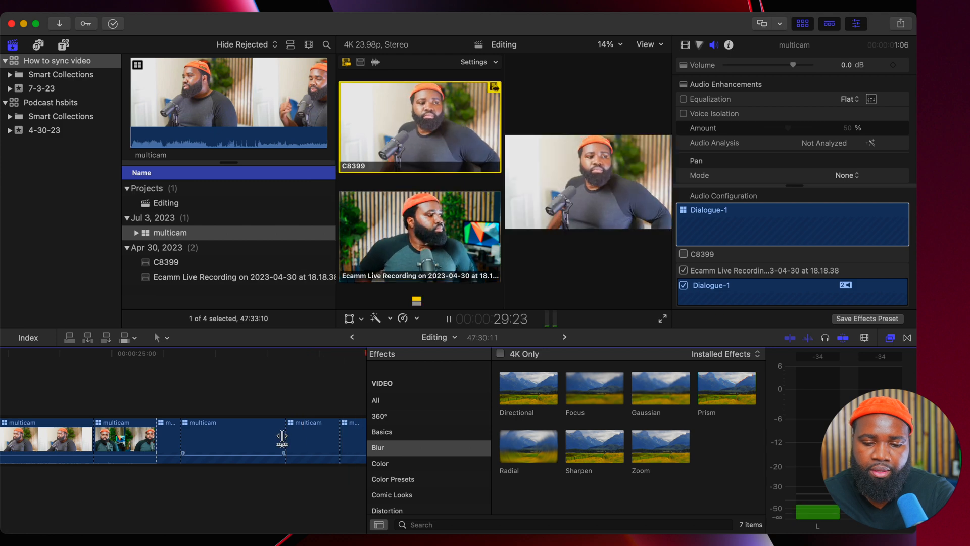
key(2)
key(1)
key(2)
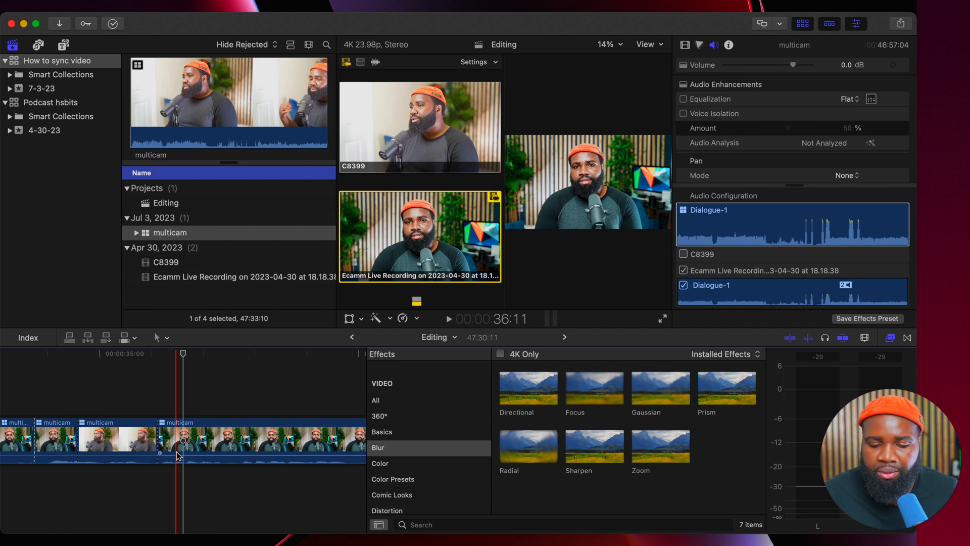
key(1)
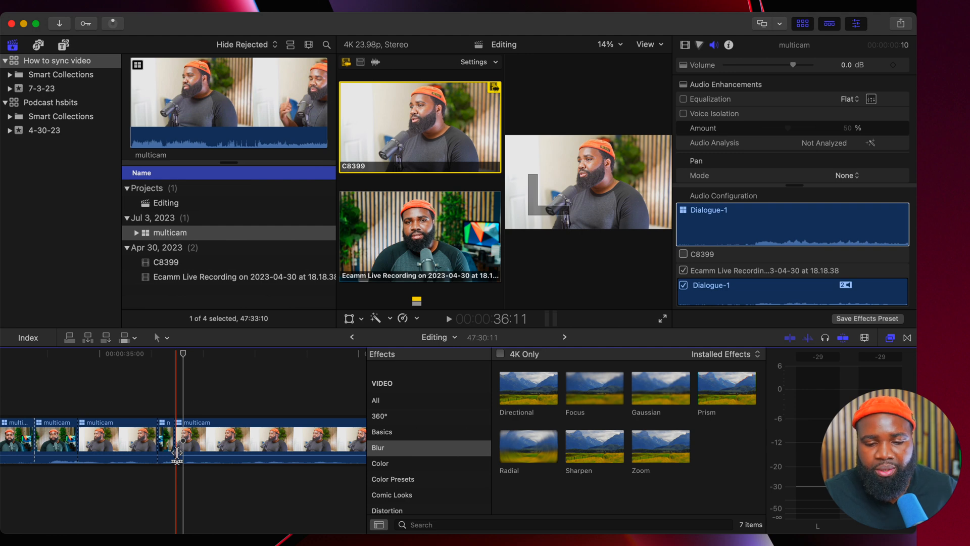
Switch the multicam section at the playhead back and forth between both angles without cutting, ending on C8399.
key(alt+2)
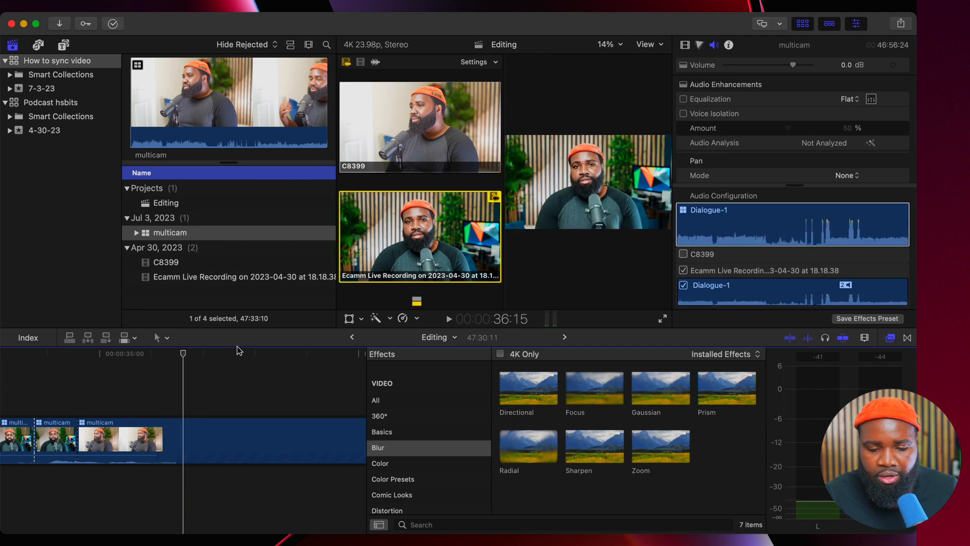
key(alt+1)
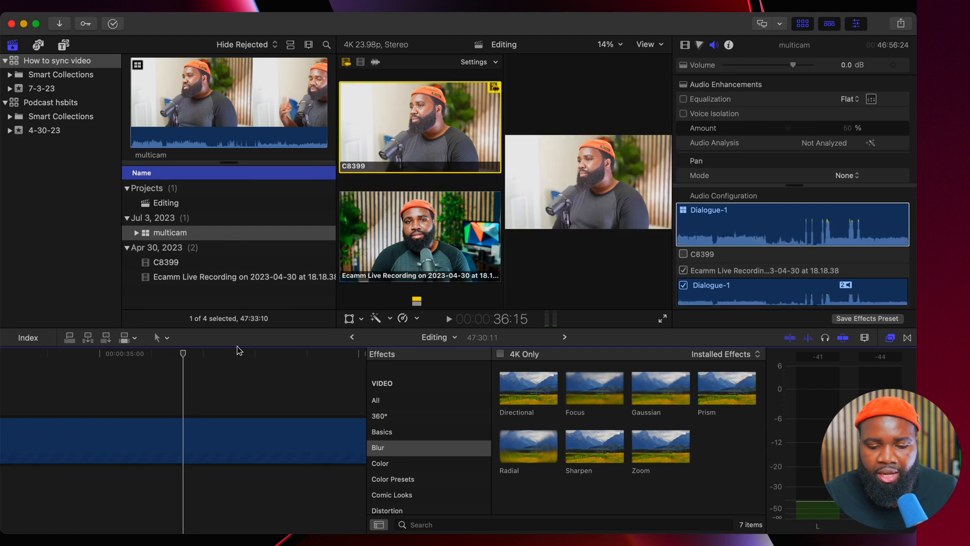
key(alt+2)
key(alt+1)
key(alt+2)
key(alt+1)
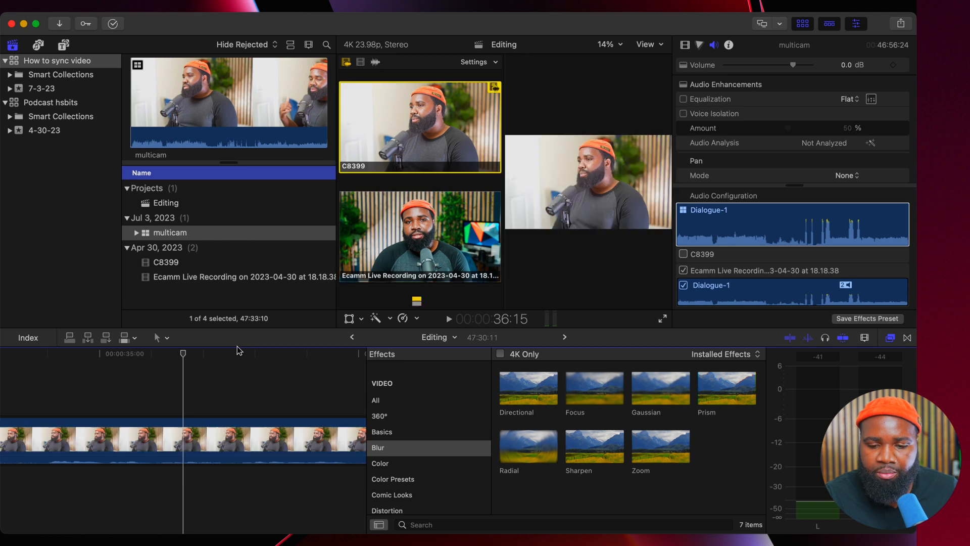
Replace the multicam clip in the timeline with the clip Ecamm Live Recording on 2023-04-30 at 18.18.38.
key(c)
key(BackSpace)
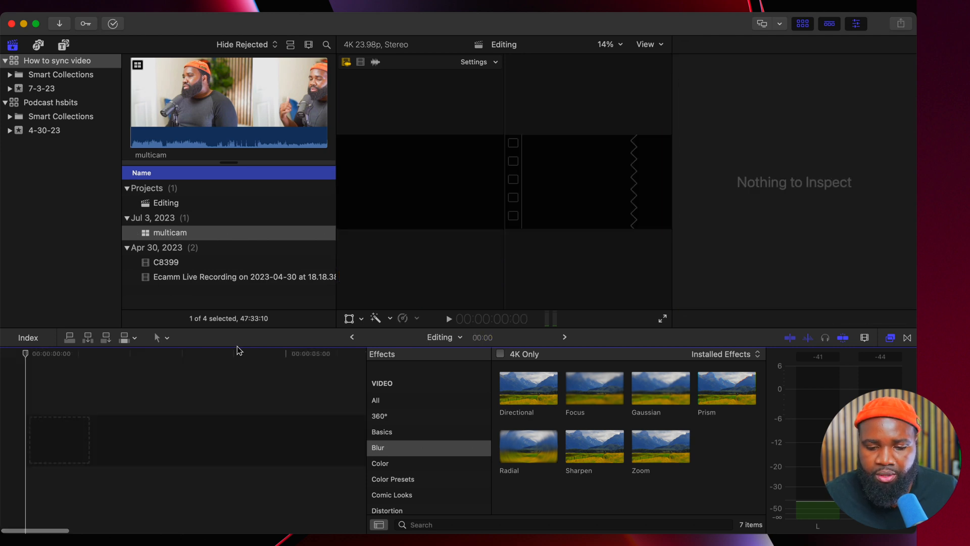
click(192, 279)
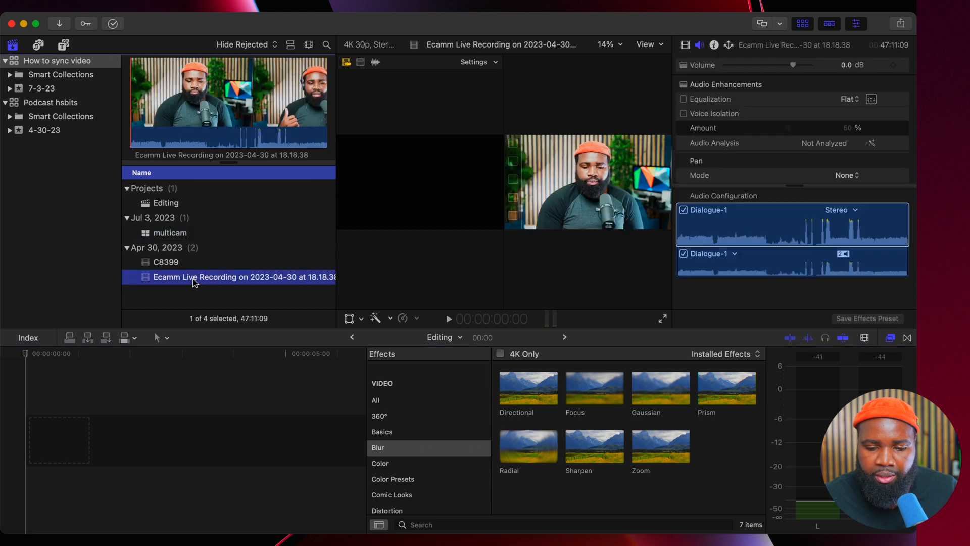
drag(191, 281, 177, 434)
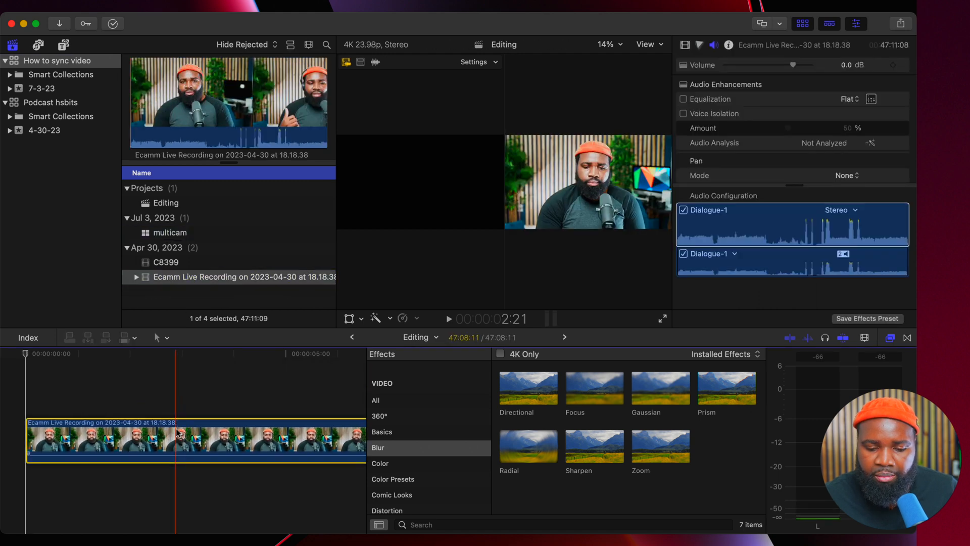
Detach the audio from the Ecamm Live Recording clip in the timeline.
right_click(178, 433)
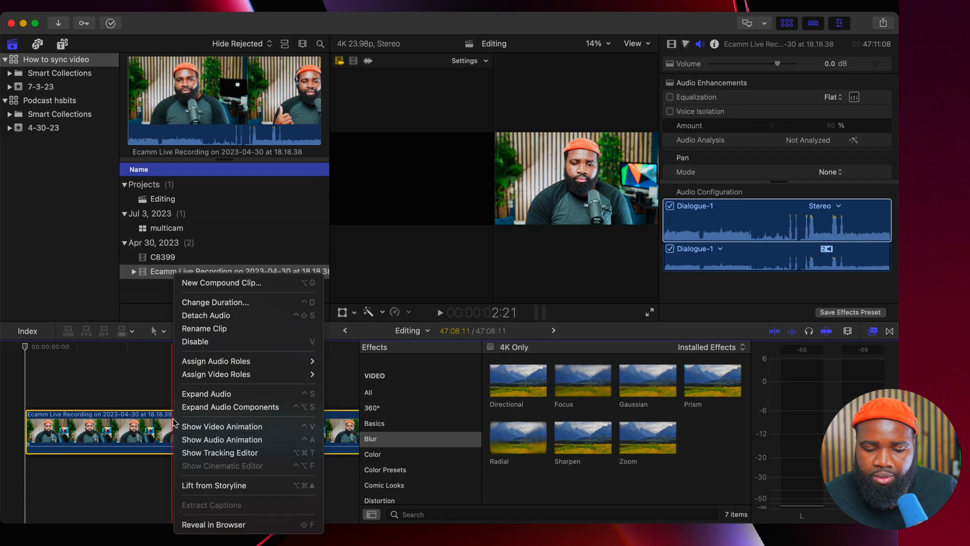
mouse_move(200, 373)
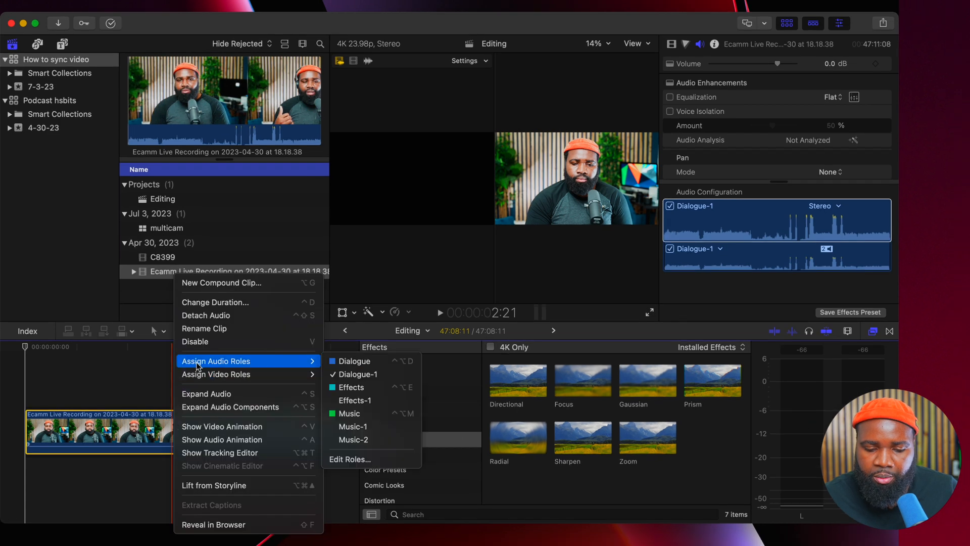
click(196, 317)
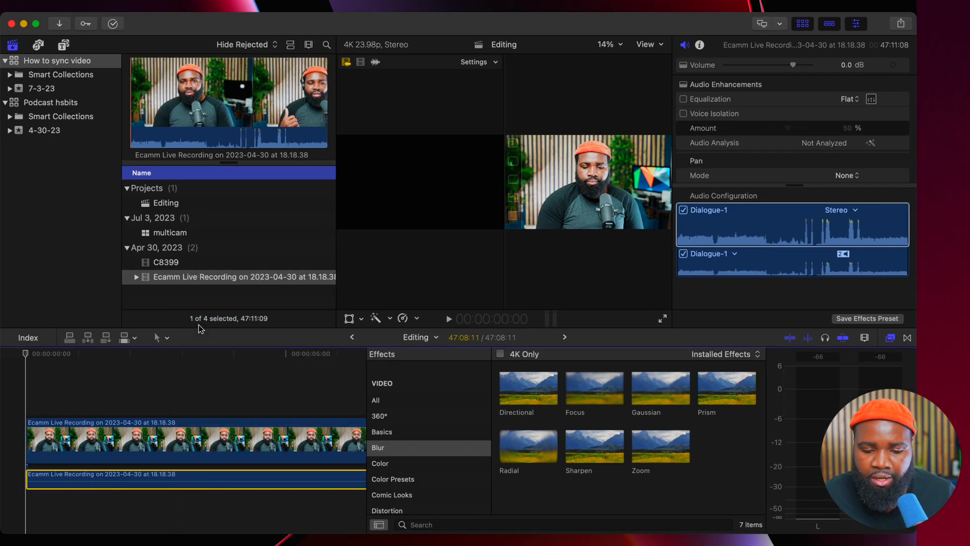
Turn the detached Ecamm Live Recording audio into a compound clip named "audio" in the event 7-3-23.
click(121, 482)
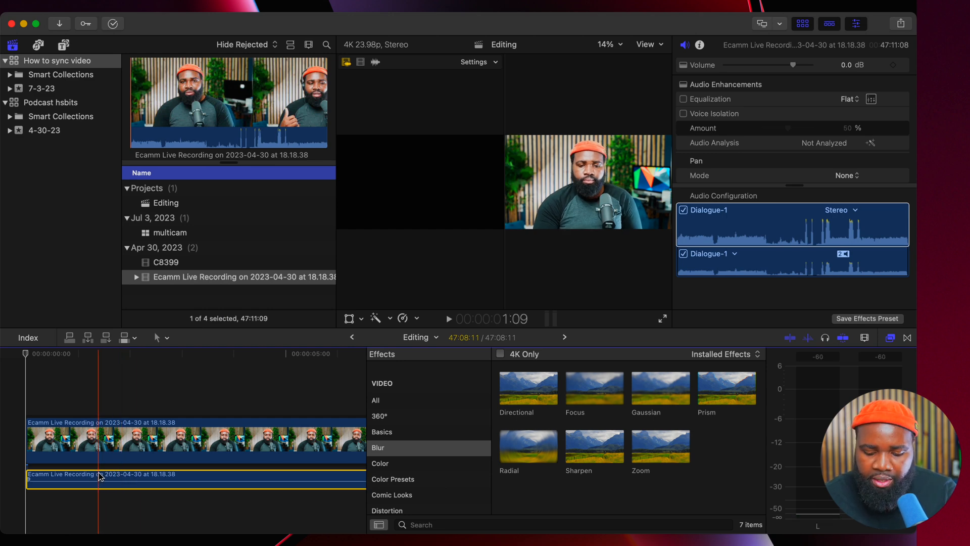
right_click(101, 476)
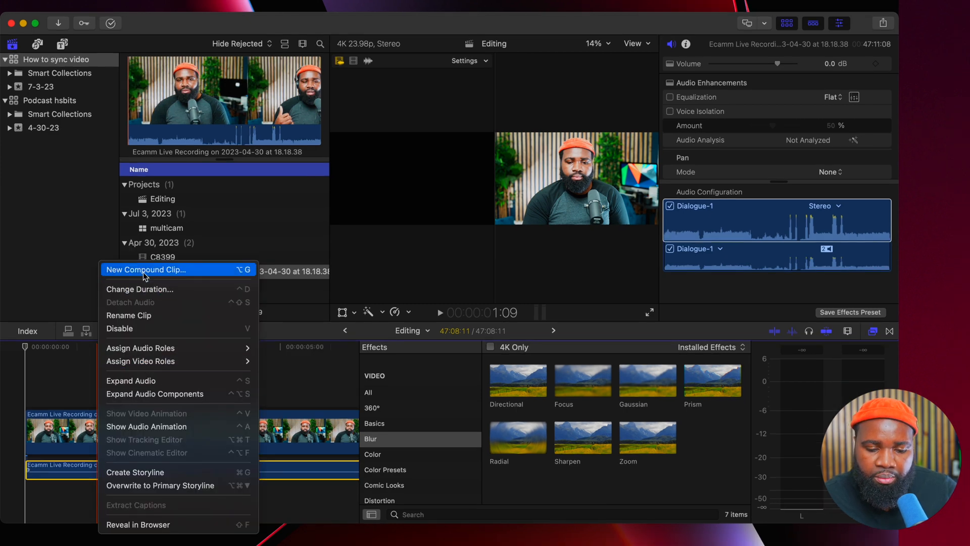
click(131, 270)
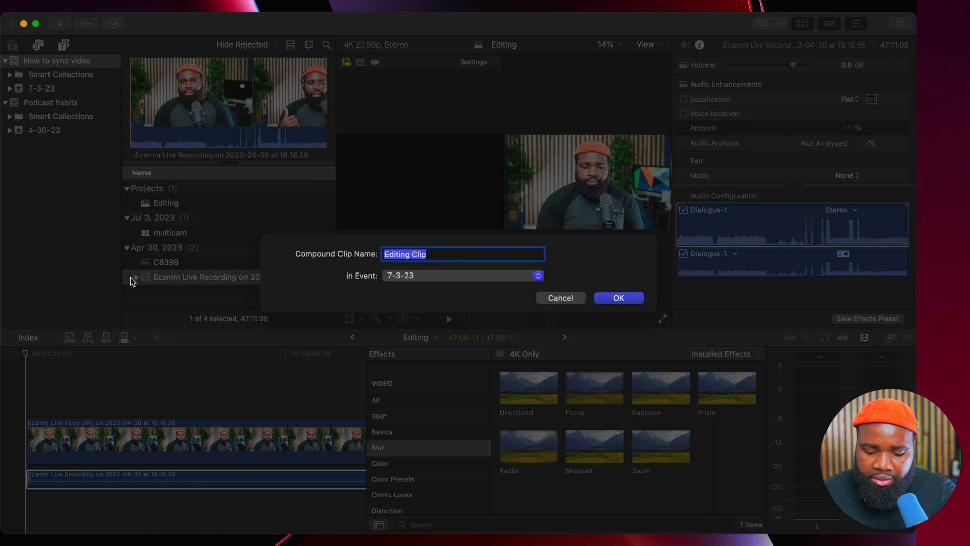
text(audio)
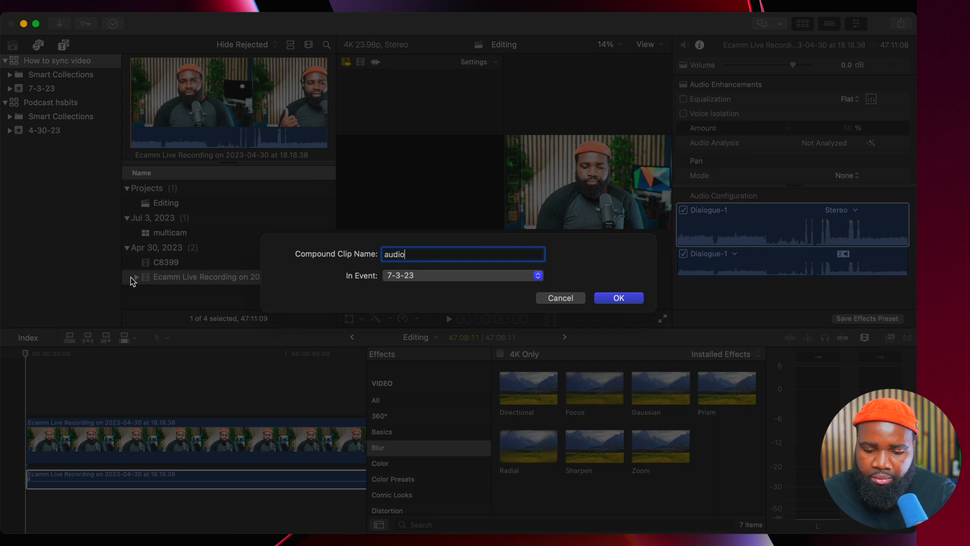
key(Return)
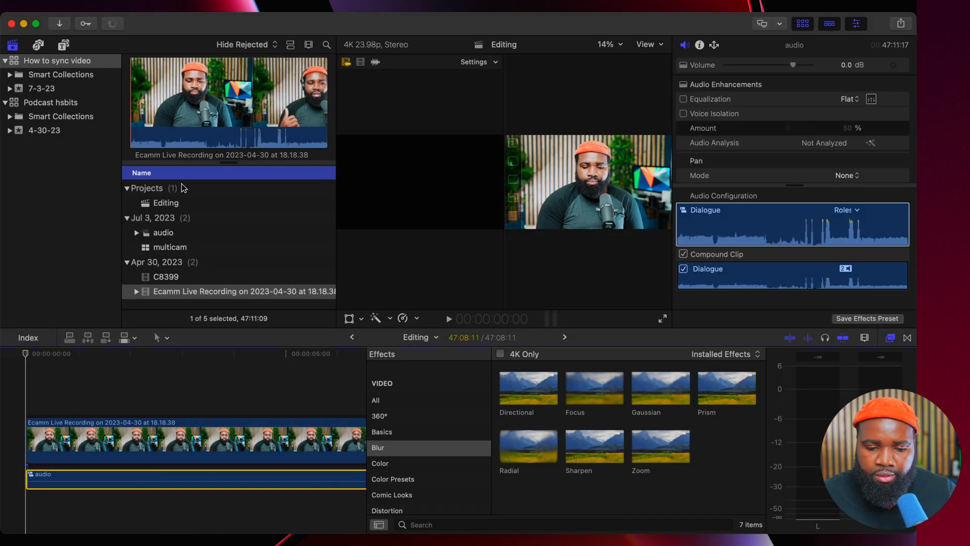
Delete both the Ecamm Live Recording video and the audio compound clip from the timeline.
click(164, 233)
drag(177, 379, 183, 496)
key(Delete)
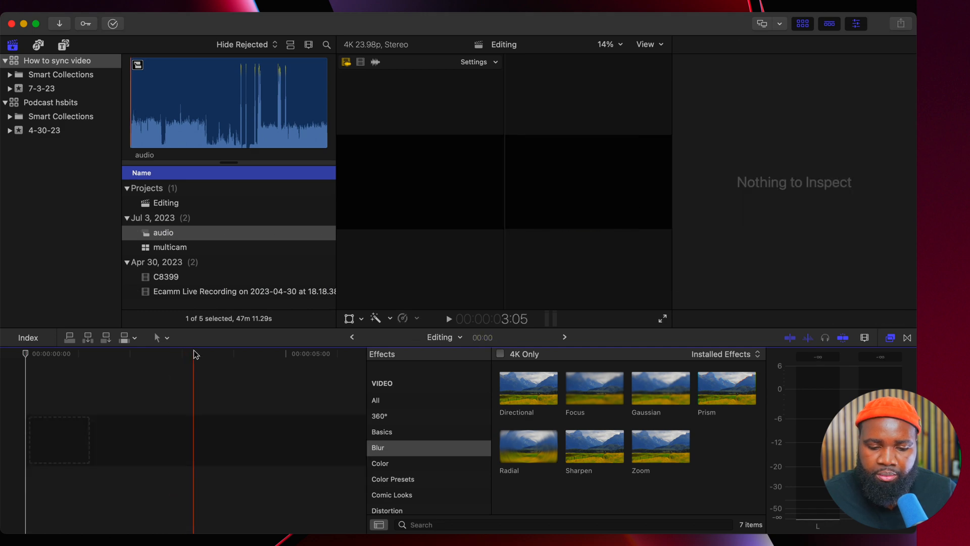
Add the multicam clip to the start of the empty Editing timeline and open it to show its angles.
click(176, 249)
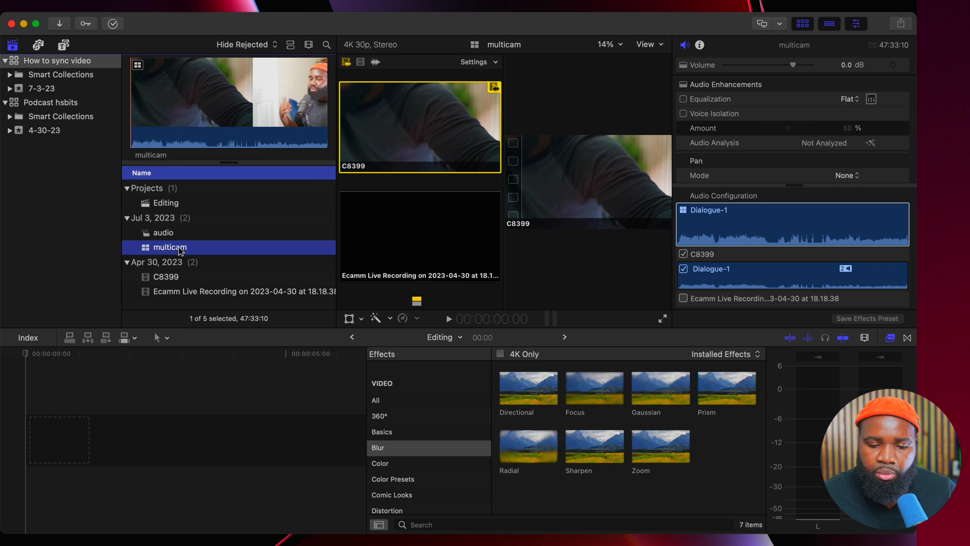
drag(181, 251, 146, 432)
double_click(151, 429)
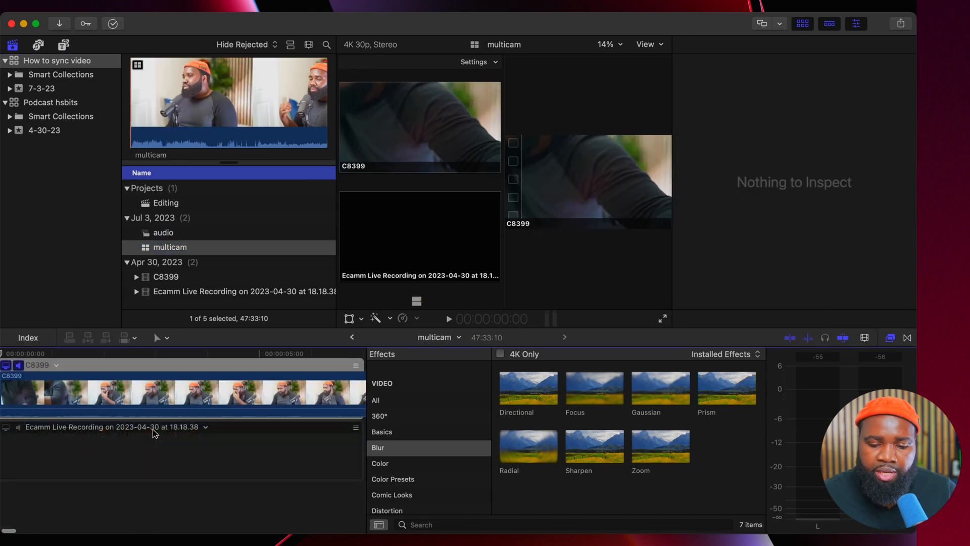
Add a marker to the C8399 angle at 19:07, exactly where the Ecamm Live Recording angle begins.
click(139, 454)
scroll(139, 455, right, 5)
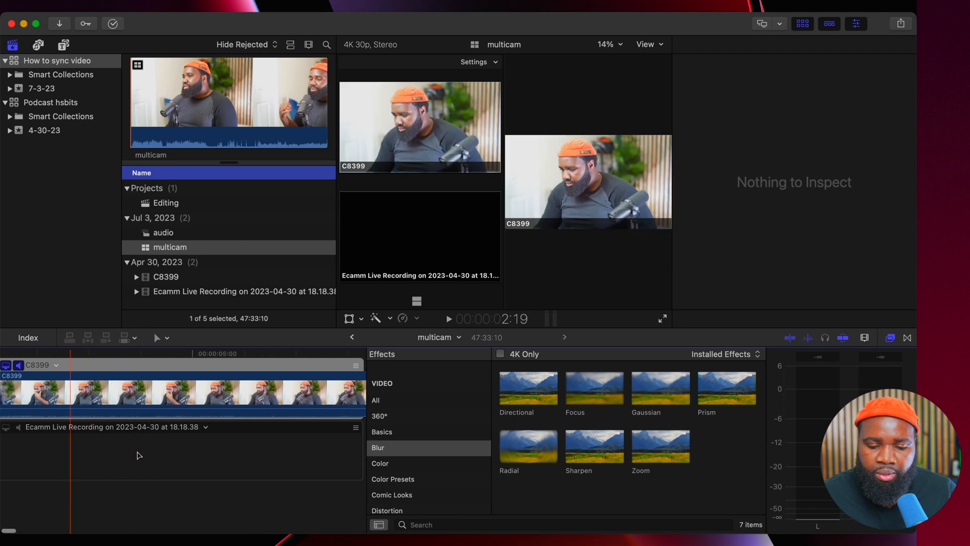
scroll(139, 455, right, 5)
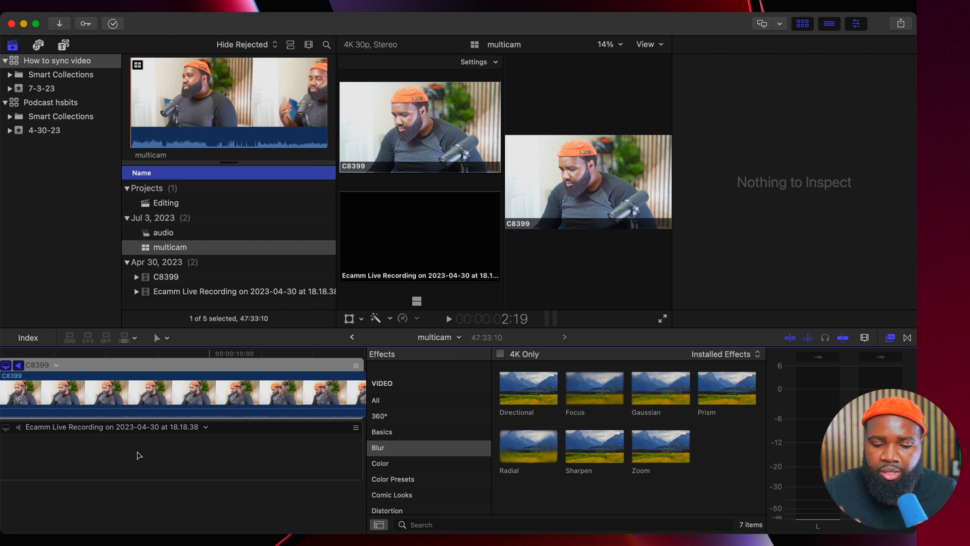
scroll(139, 454, right, 10)
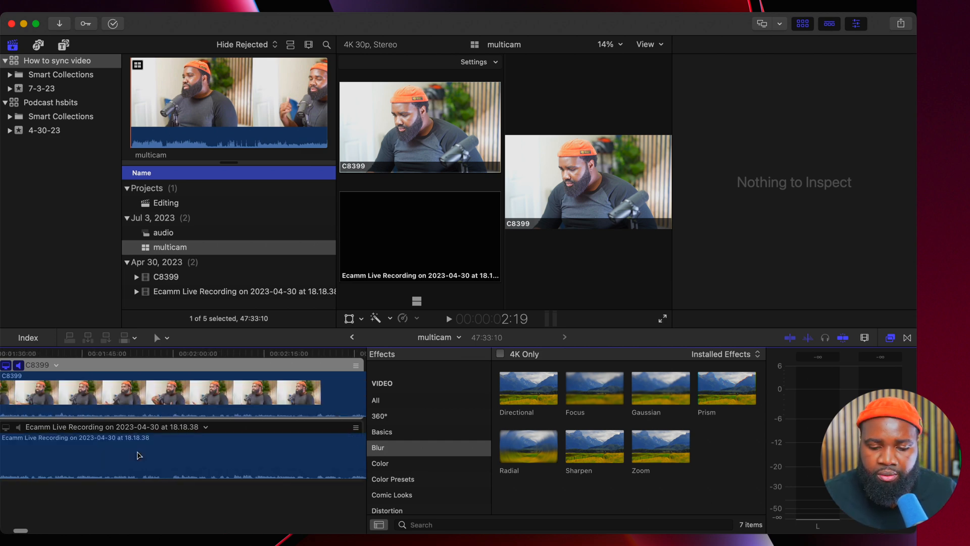
scroll(139, 455, left, 10)
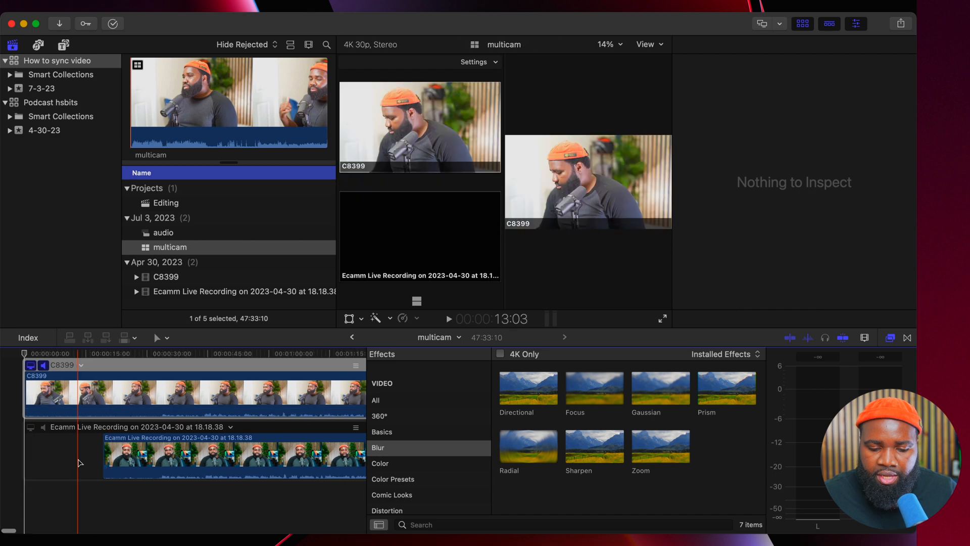
key(super+equal)
key(super+equal)
key(super+equal)
scroll(182, 465, left, 1)
scroll(173, 471, right, 2)
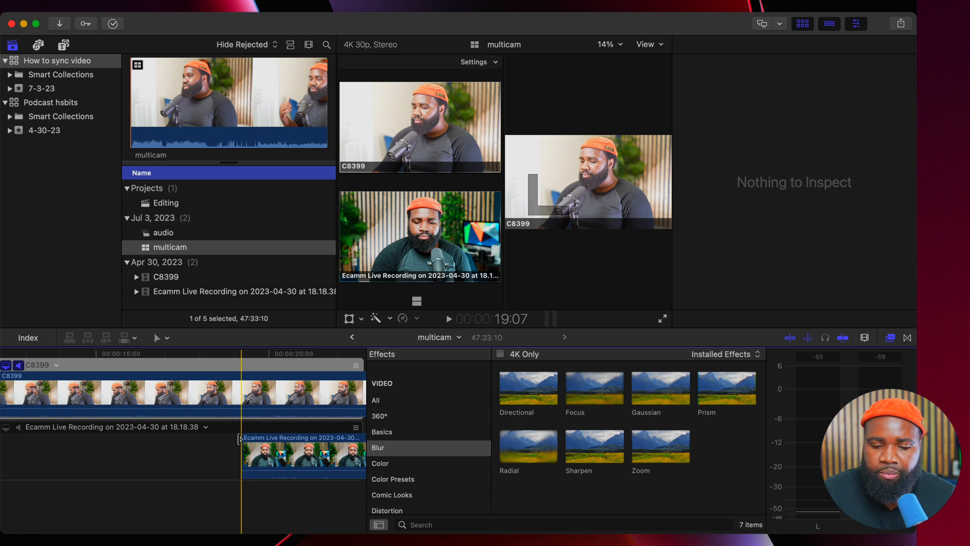
click(242, 403)
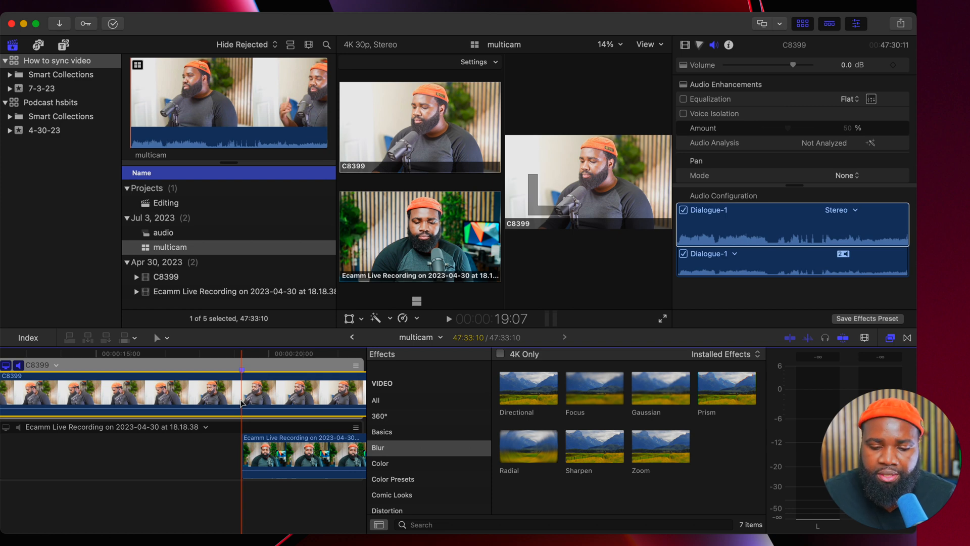
Return to the Editing project and mark the multicam clip at 19:07, where the Ecamm Live Recording angle starts.
click(352, 338)
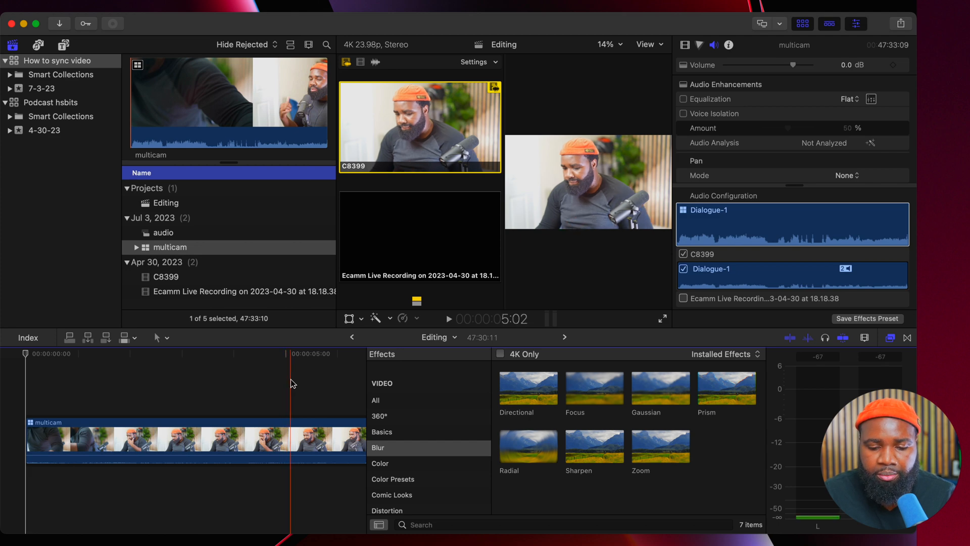
scroll(291, 380, right, 7)
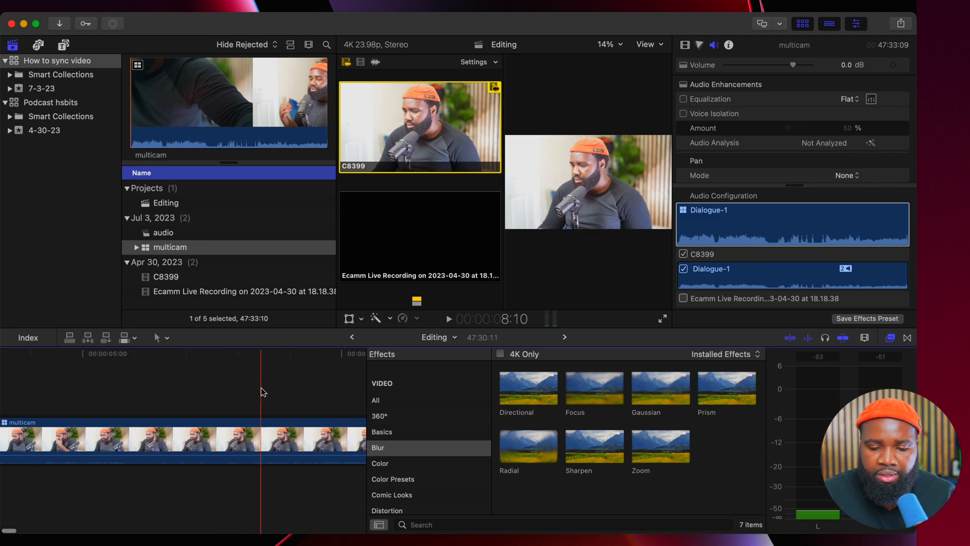
scroll(293, 388, right, 7)
scroll(309, 384, right, 2)
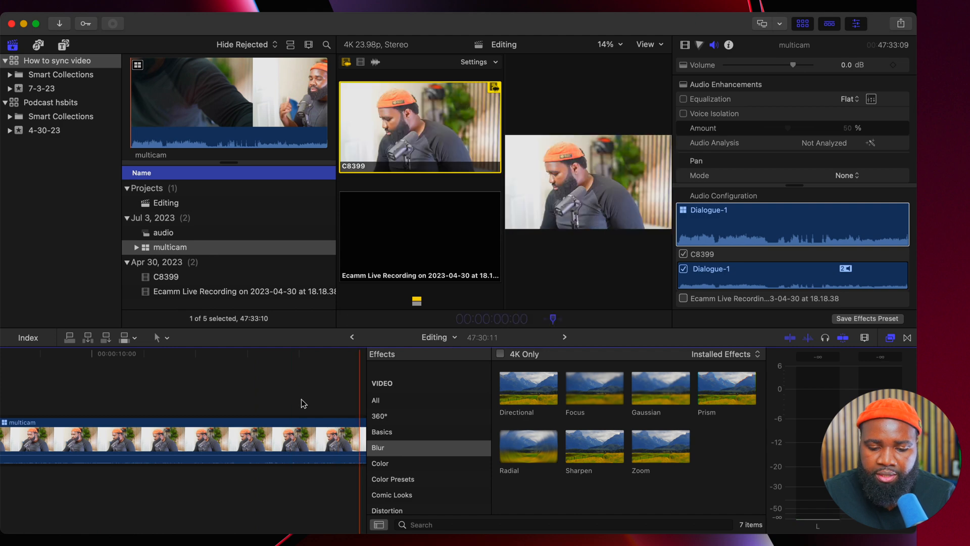
scroll(266, 405, right, 2)
scroll(266, 405, right, 7)
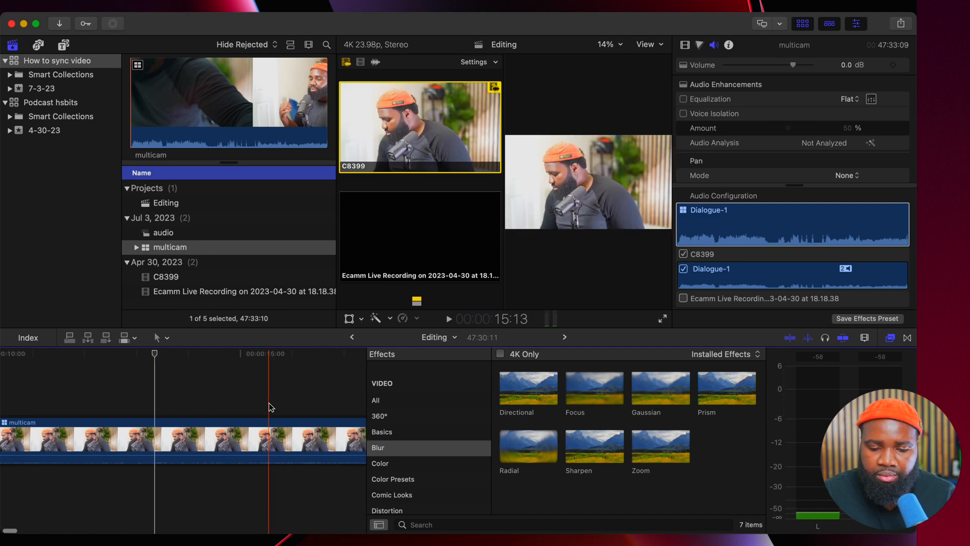
scroll(287, 407, right, 3)
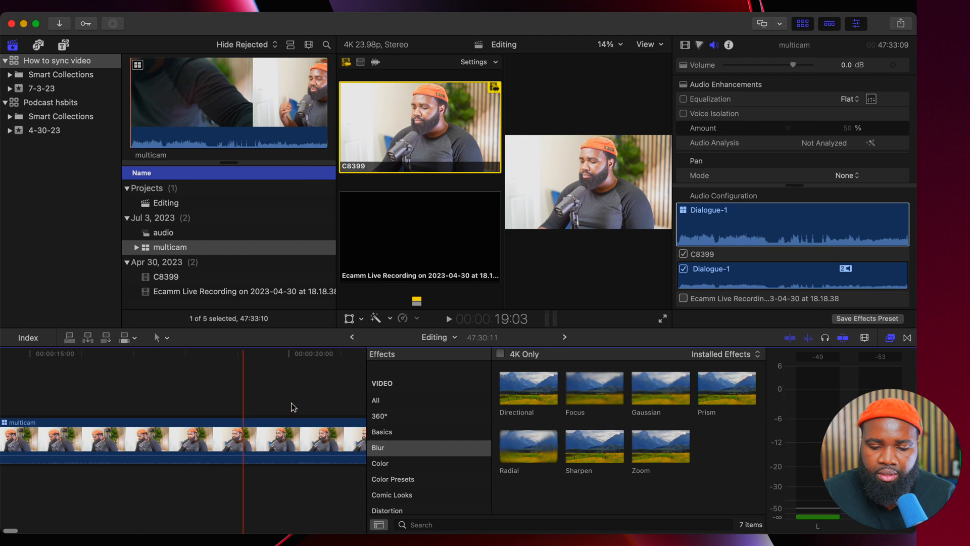
click(210, 403)
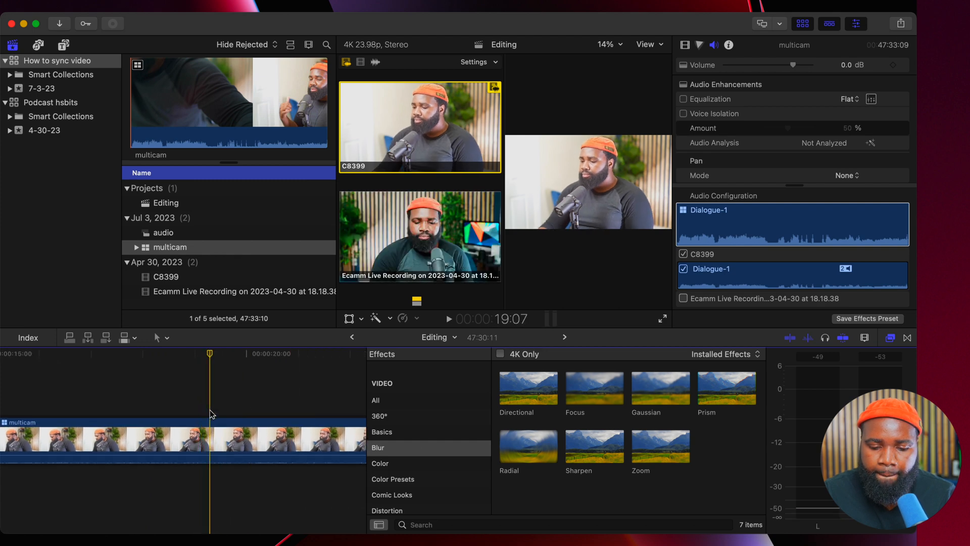
click(212, 426)
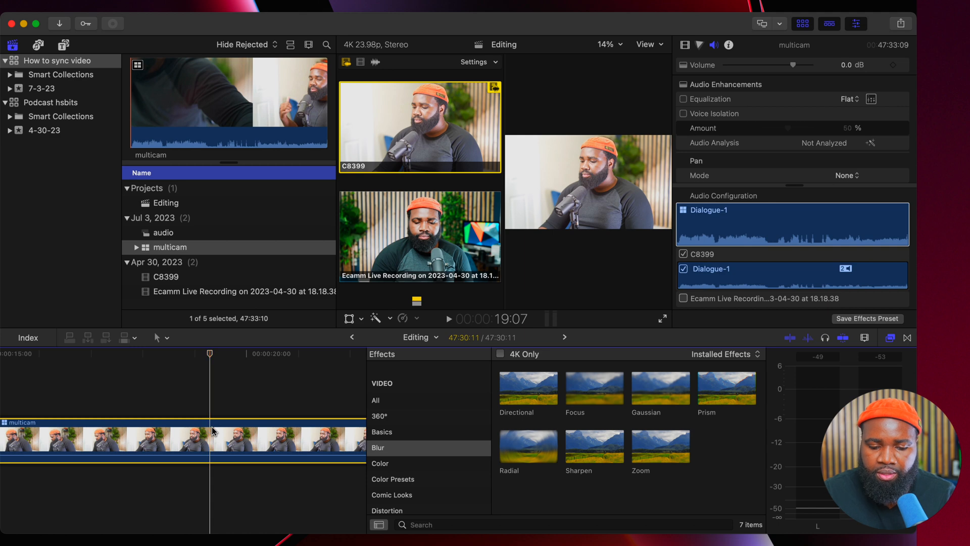
key(m)
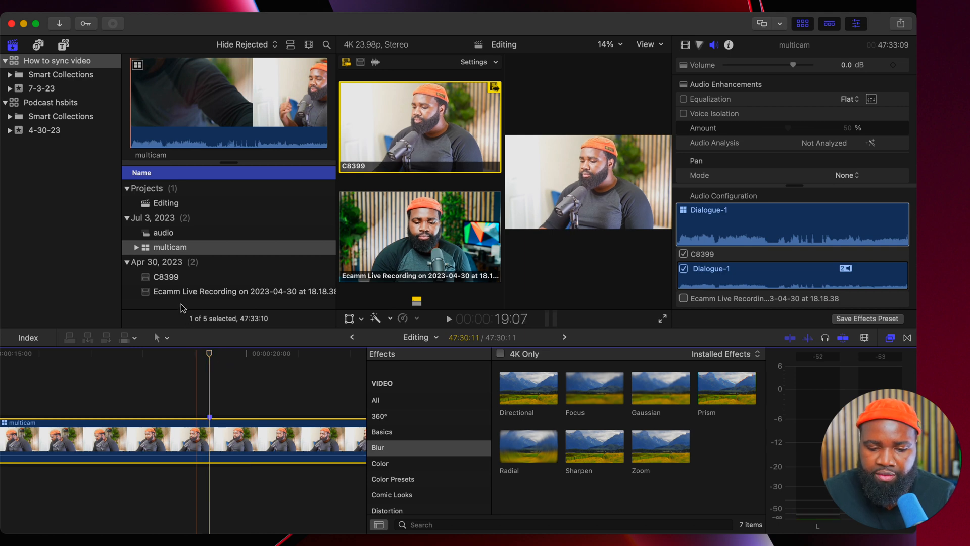
Connect the audio compound clip beneath the multicam clip, with its start aligned to the marker at 19:07.
click(175, 234)
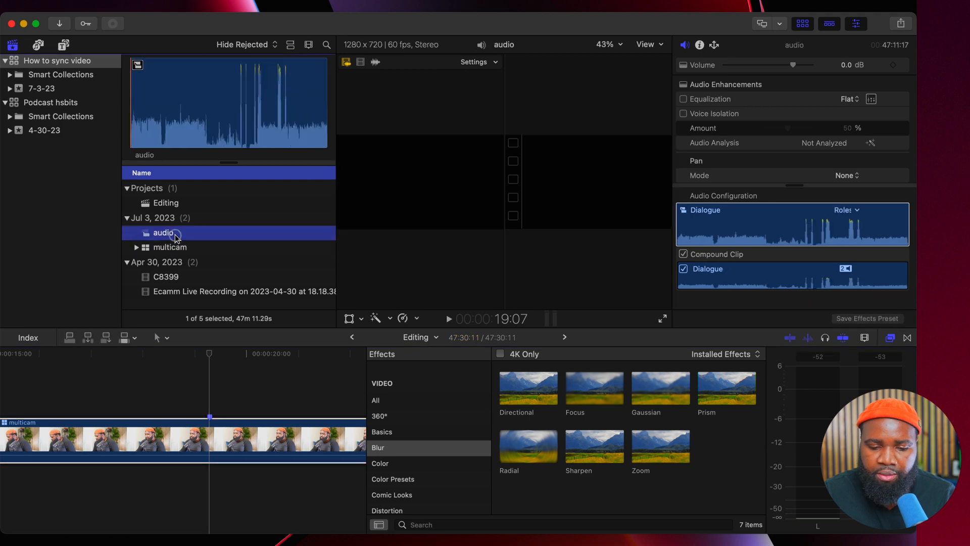
drag(175, 234, 209, 480)
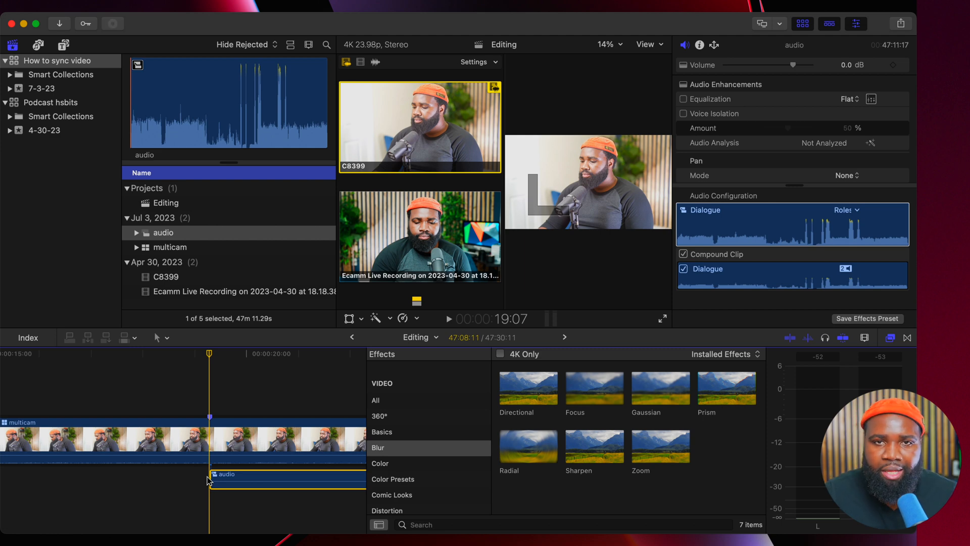
click(843, 338)
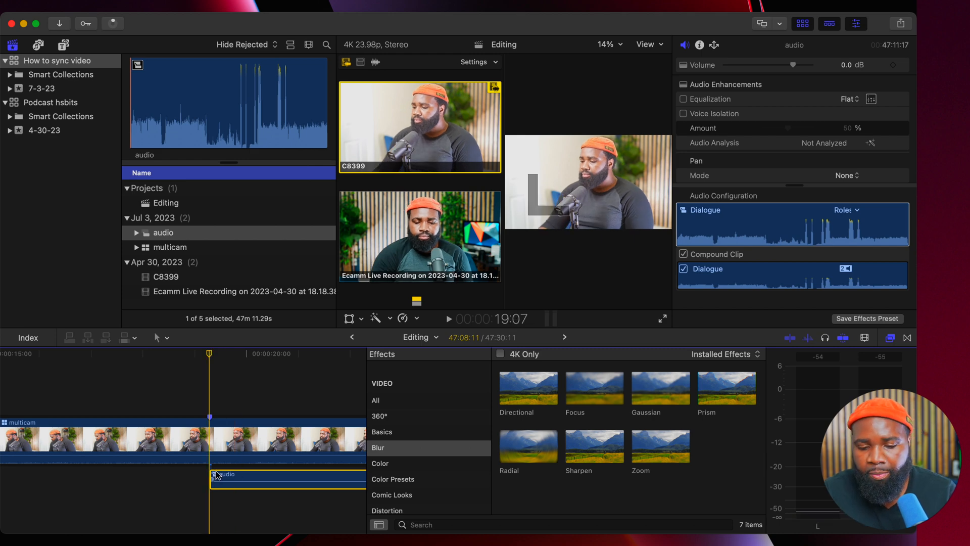
Lower the volume of both angles inside the multicam clip to −∞ dB and return to the Editing project.
click(209, 444)
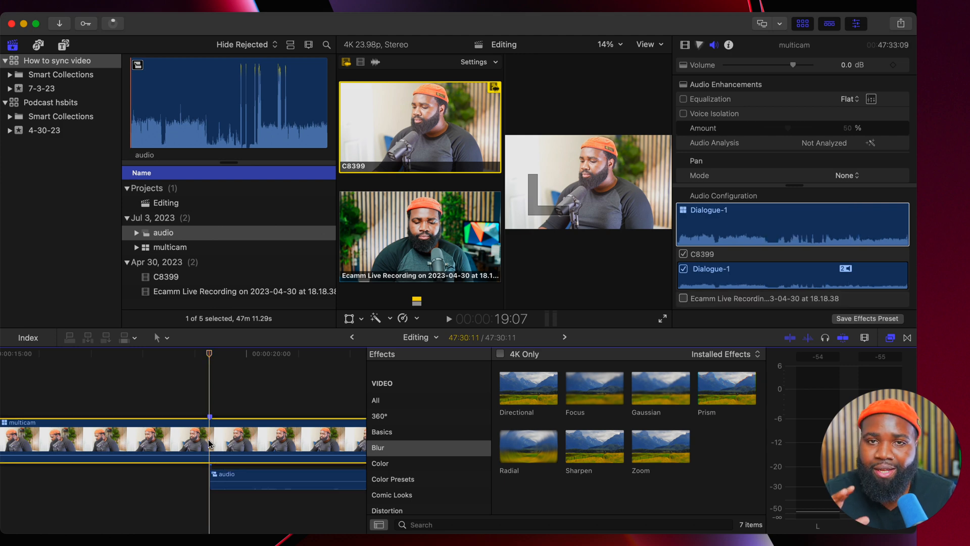
double_click(235, 444)
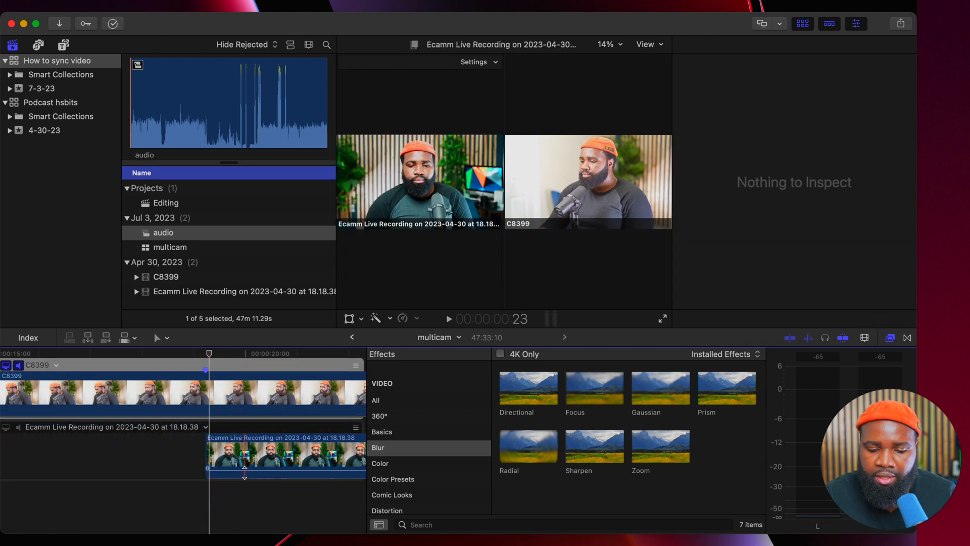
click(242, 459)
drag(244, 470, 245, 476)
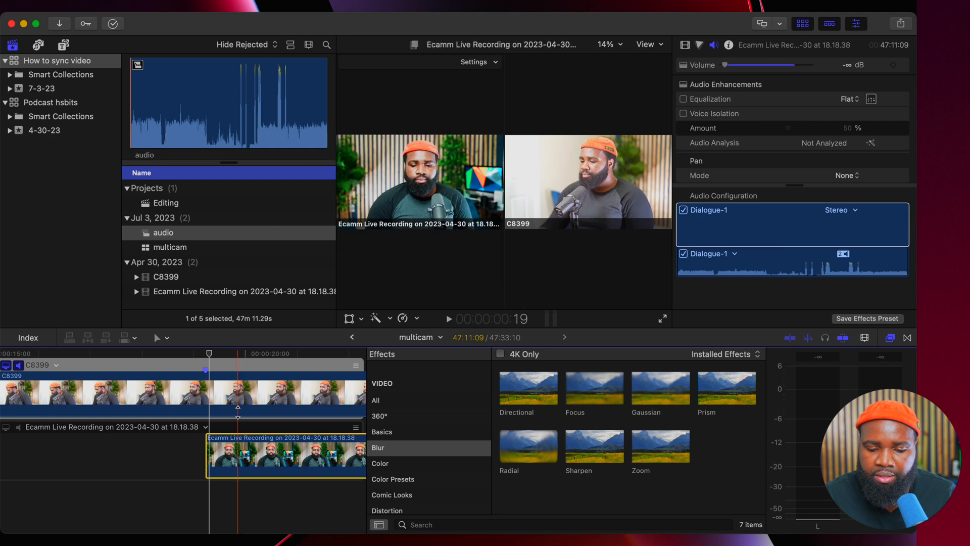
click(352, 337)
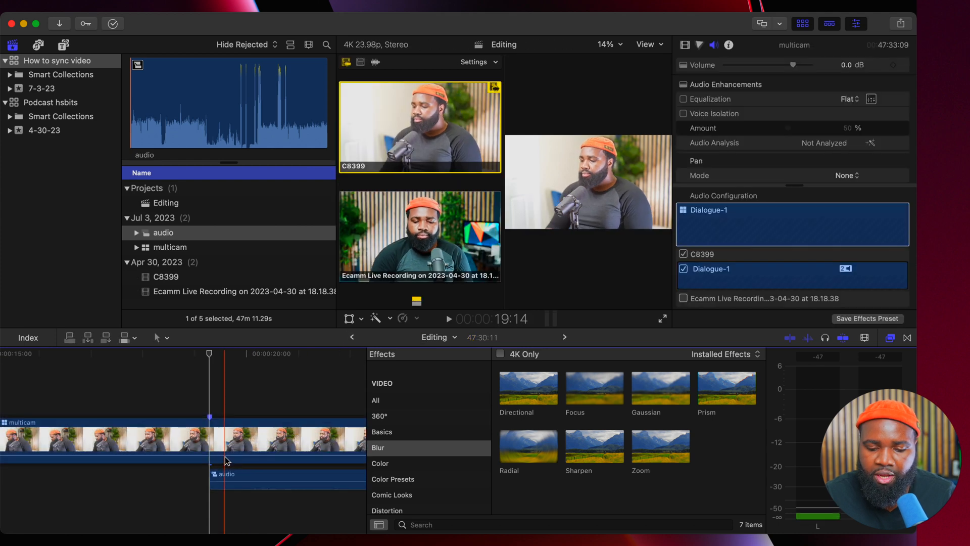
Play from just after the marker and cut the multicam clip to the Ecamm Live Recording angle.
scroll(253, 453, right, 1)
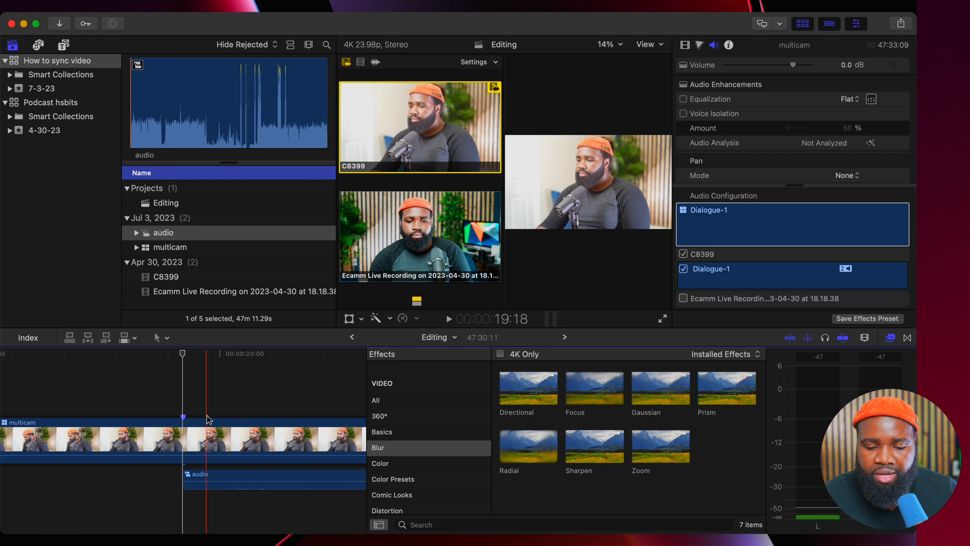
key(space)
key(2)
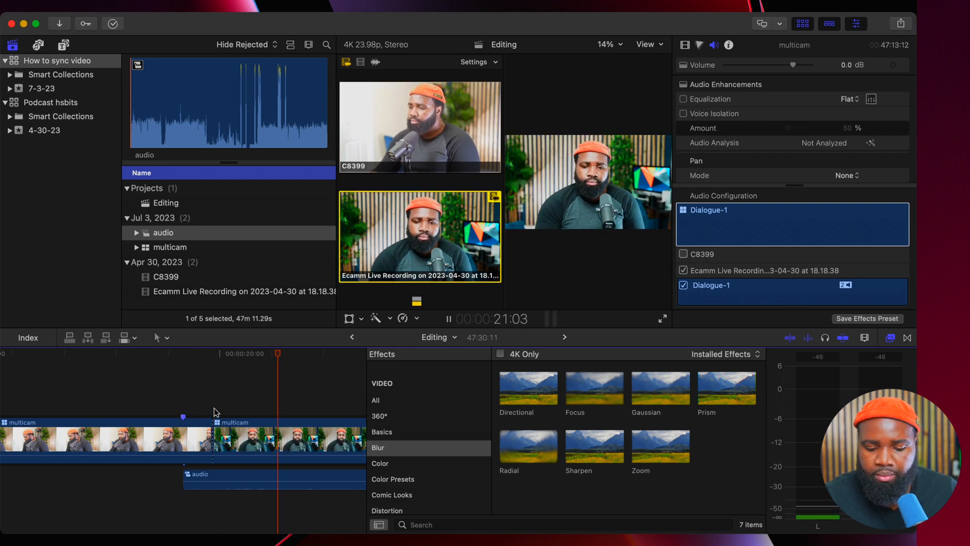
key(space)
Play the multicam clip from about 35 seconds, cutting to C8399 and back to Ecamm Live Recording.
scroll(217, 413, right, 9)
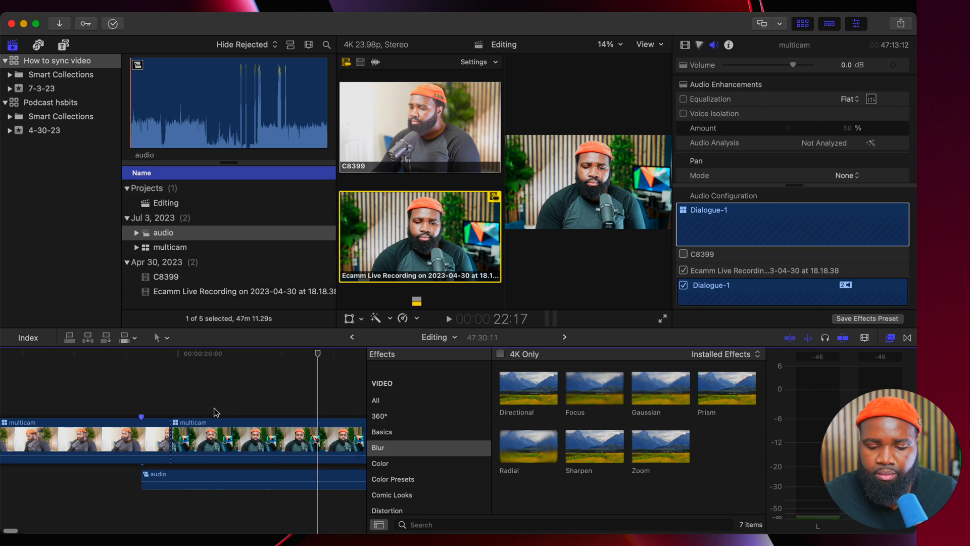
scroll(244, 413, right, 9)
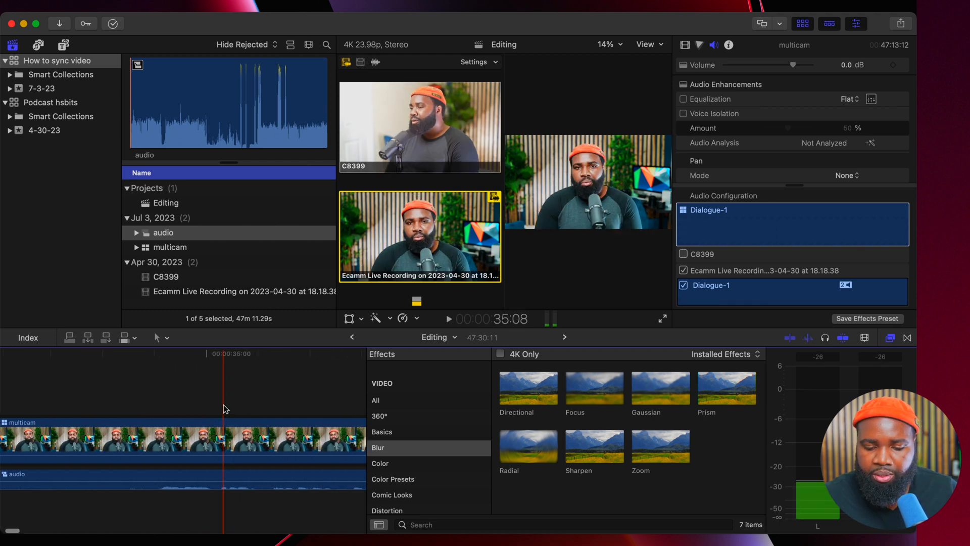
click(226, 405)
key(space)
key(1)
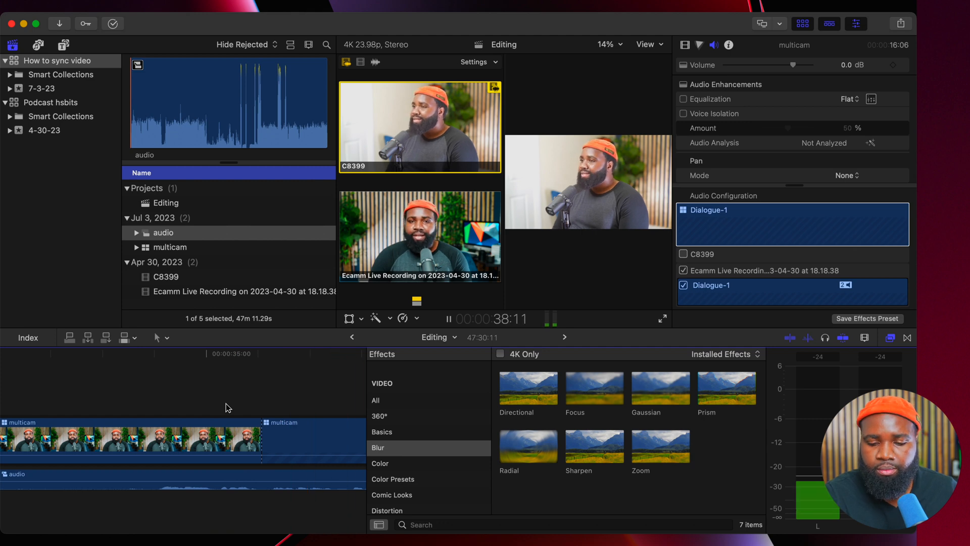
key(2)
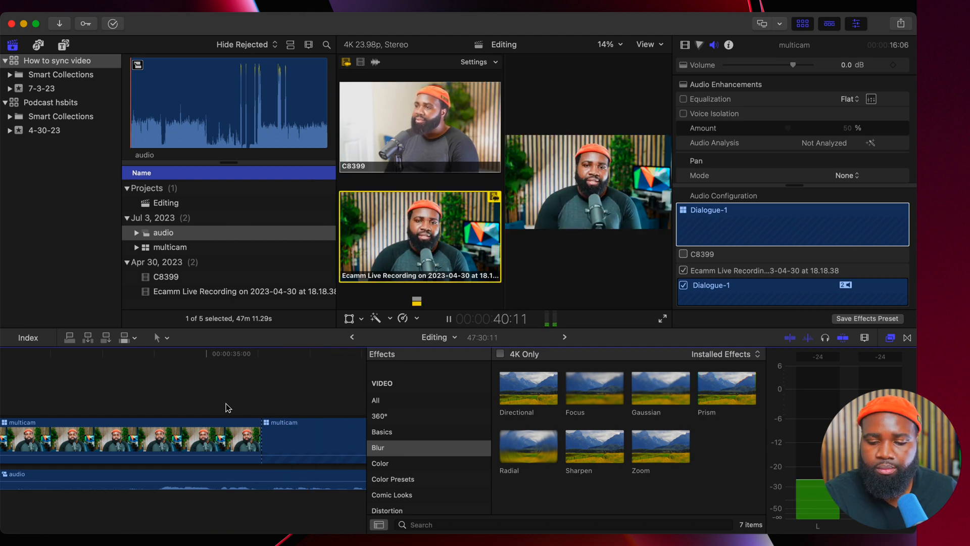
Cut the multicam clip to the C8399 angle at about 40 seconds and stop playback.
key(1)
key(space)
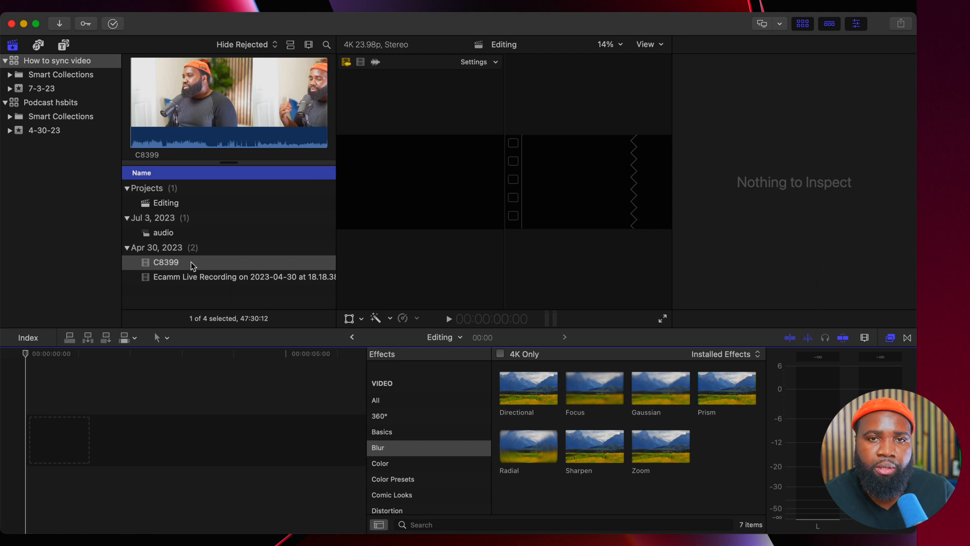
Synchronize the C8399 and Ecamm Live Recording clips by audio into a synchronized clip in the 7-3-23 event, with default settings.
click(191, 278)
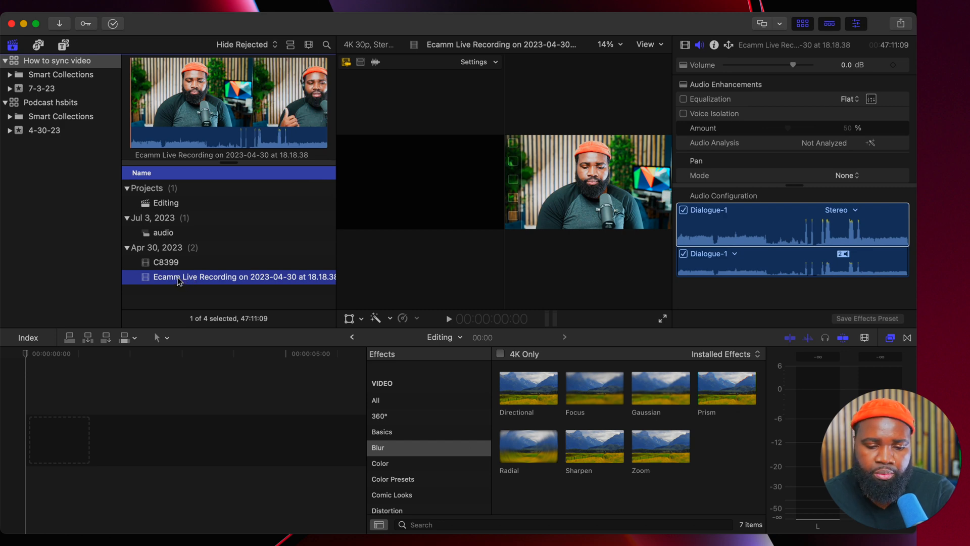
super+click(171, 265)
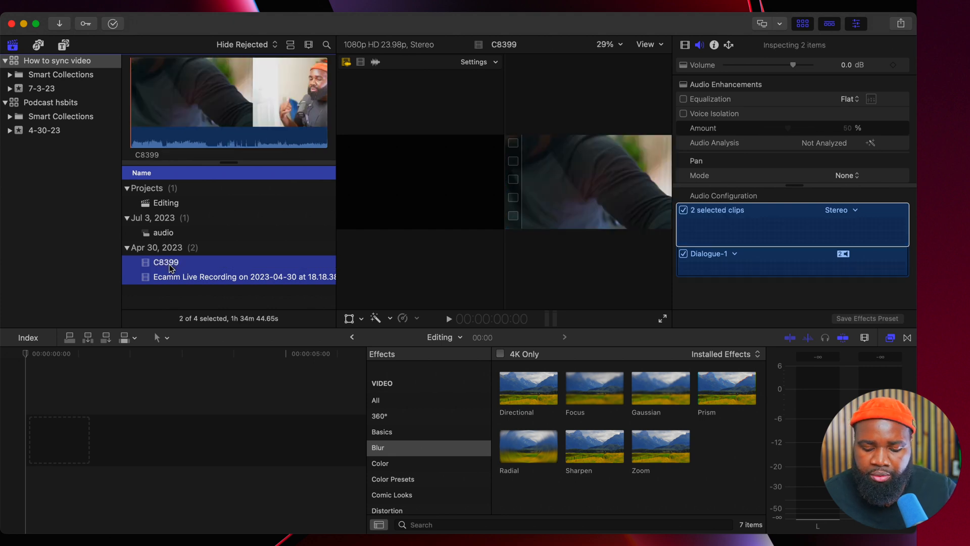
right_click(171, 268)
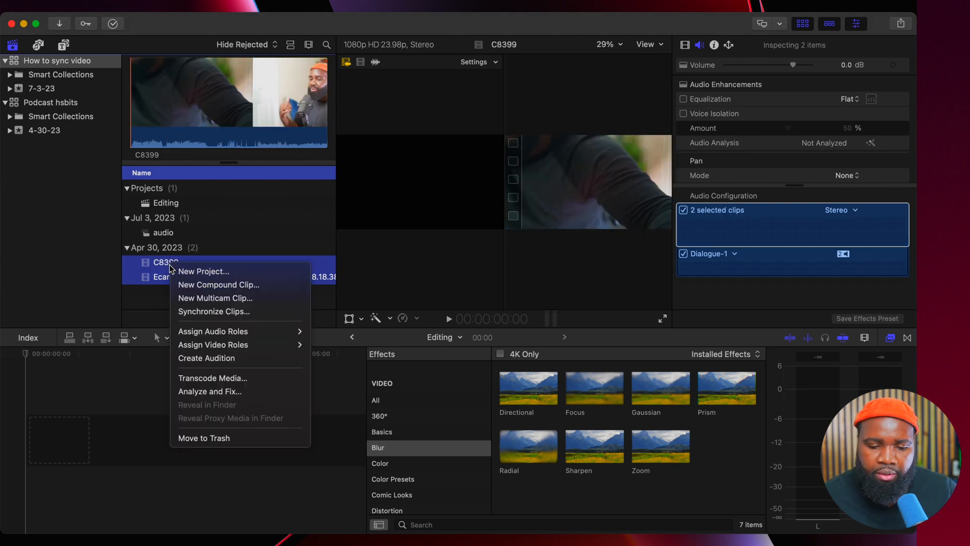
click(192, 312)
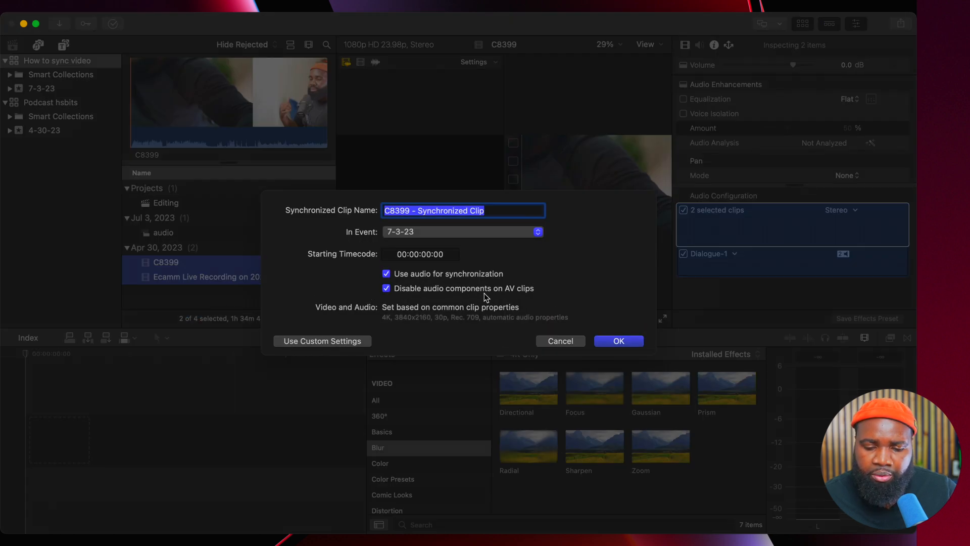
click(617, 338)
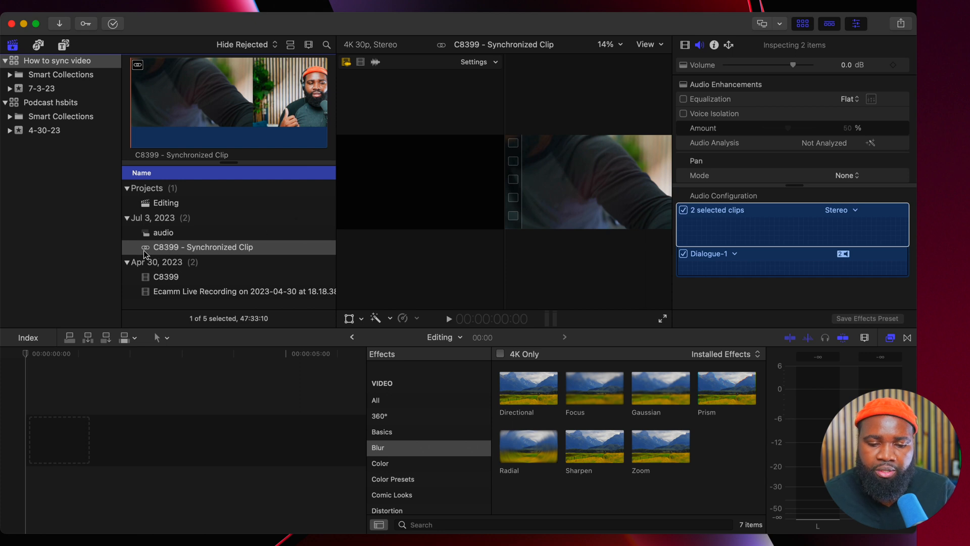
Add C8399 - Synchronized Clip to the empty Editing timeline and open its contents.
click(207, 248)
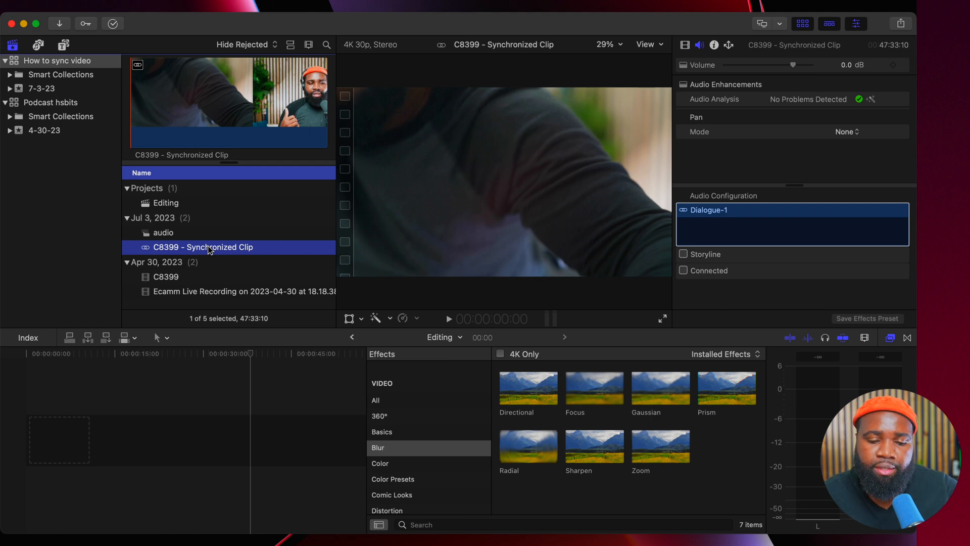
drag(213, 250, 182, 437)
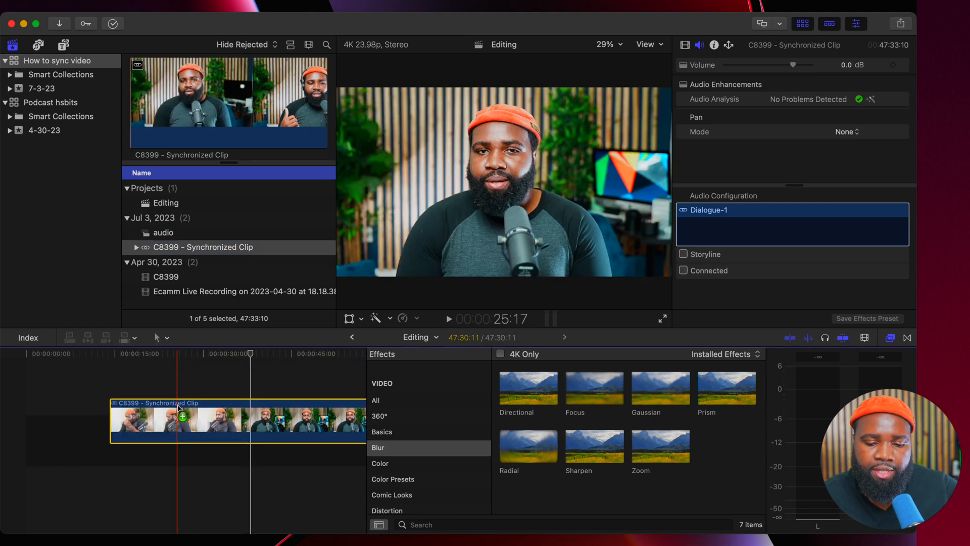
double_click(181, 439)
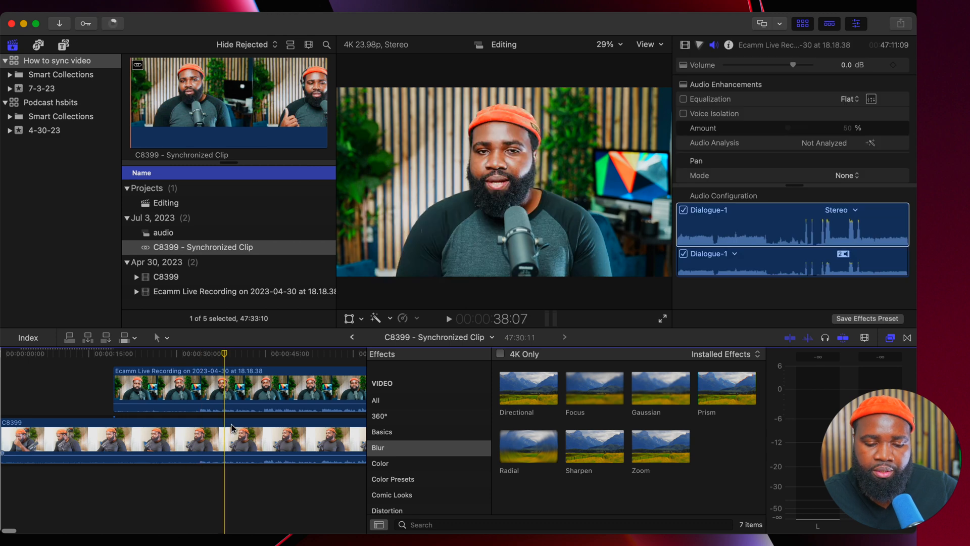
Cut both camera clips inside the synchronized clip at 33:06 and remove everything before that point.
click(197, 453)
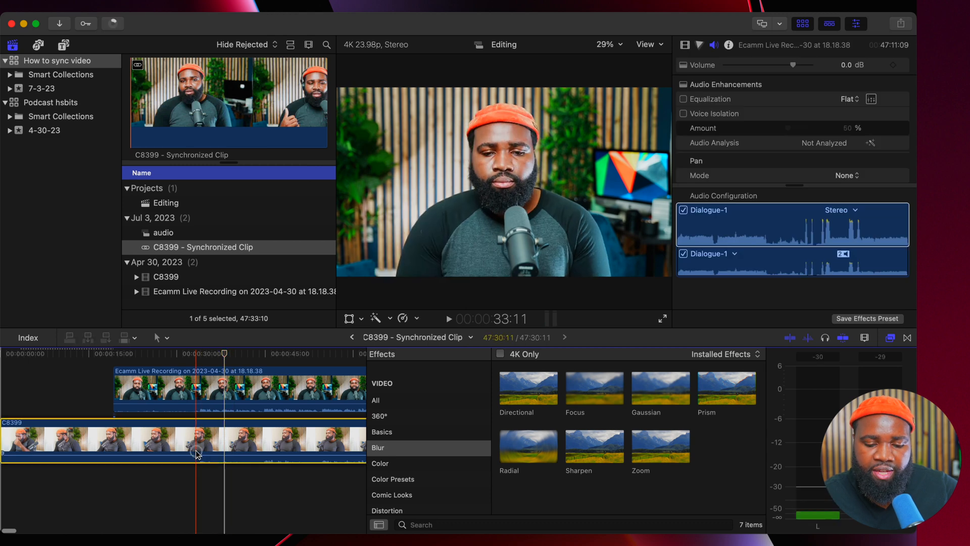
click(192, 483)
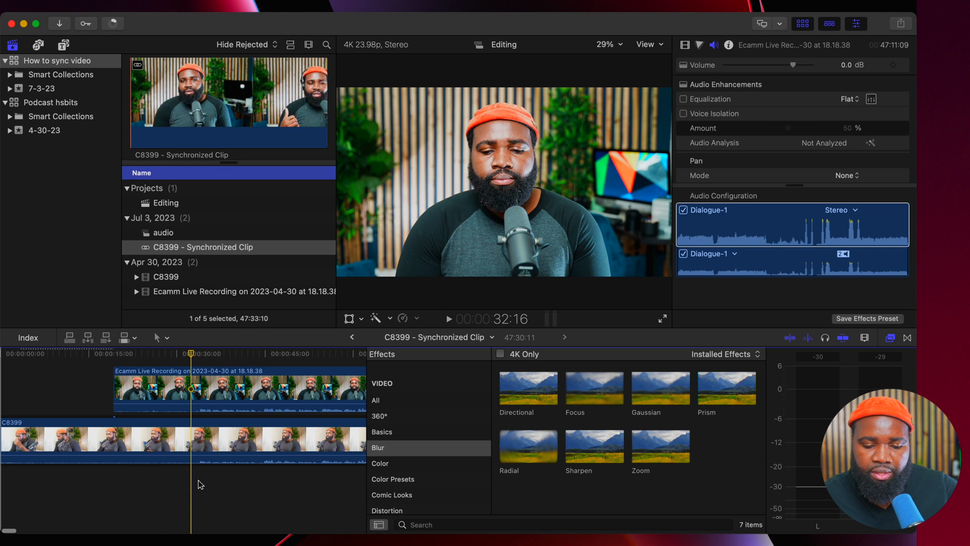
key(super+equal)
key(super+equal)
key(super+equal)
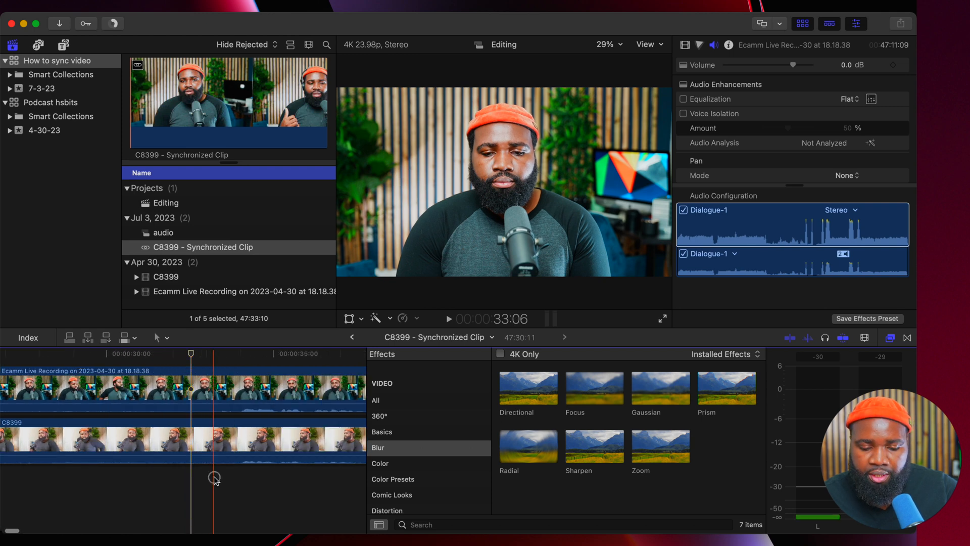
click(217, 440)
super+click(217, 384)
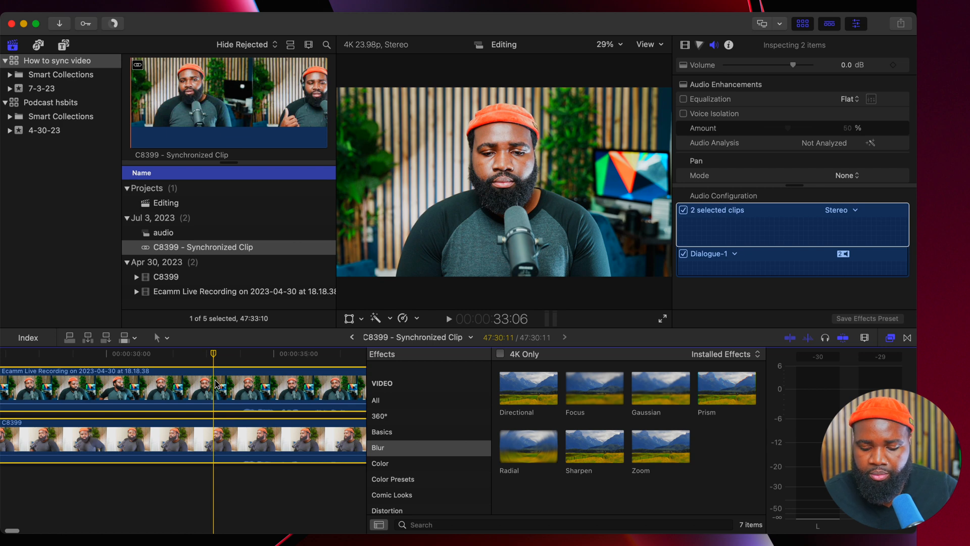
key(super+b)
key(Delete)
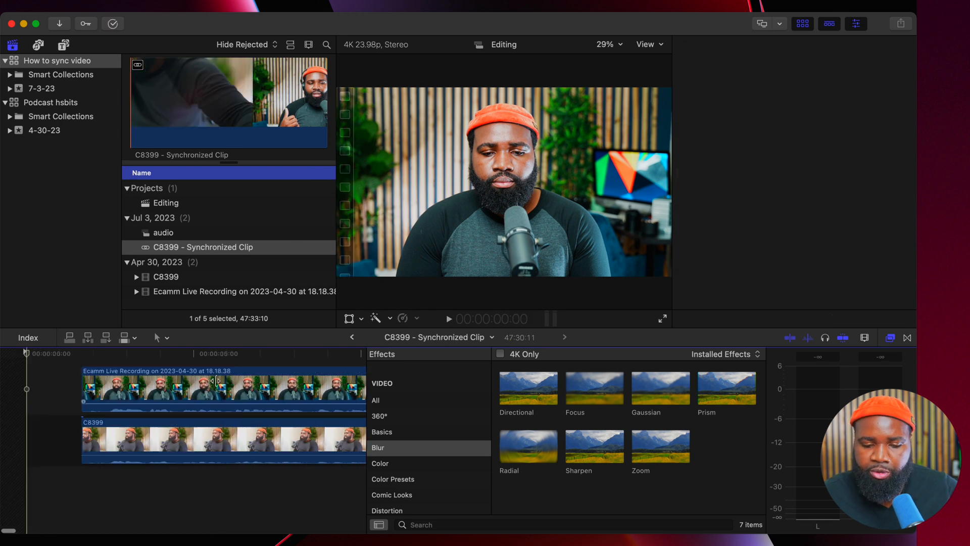
Copy both trimmed camera clips from the synchronized clip and return to the Editing project.
key(super+minus)
key(super+minus)
key(super+minus)
key(super+minus)
key(super+minus)
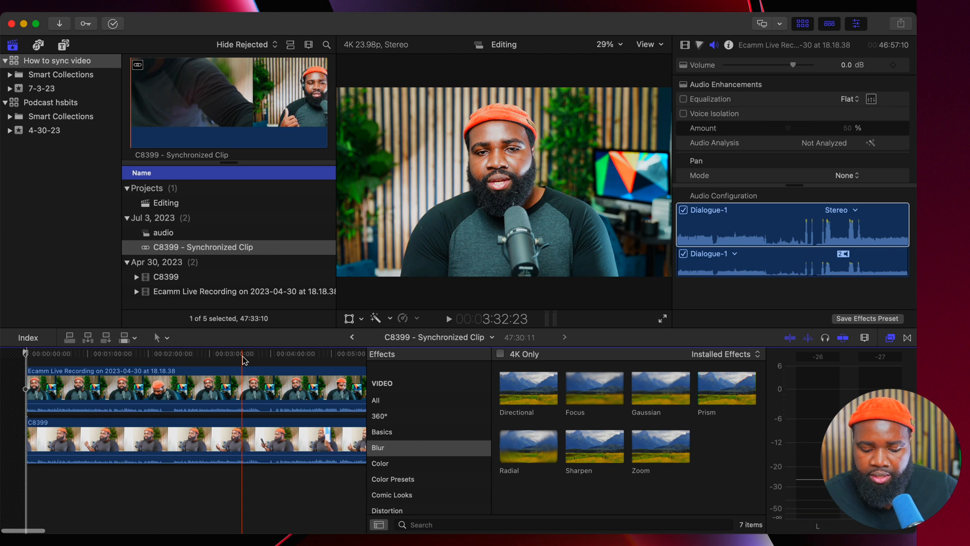
key(super+a)
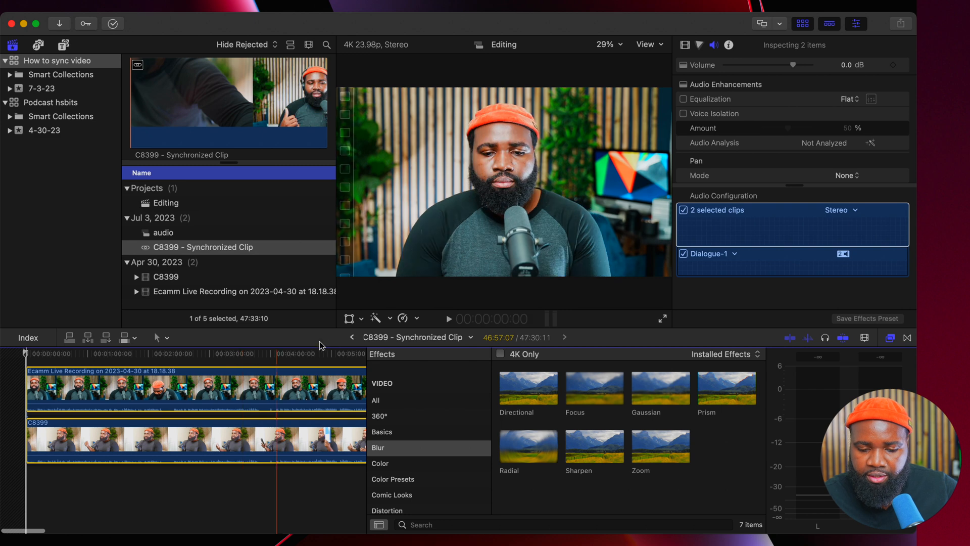
click(352, 338)
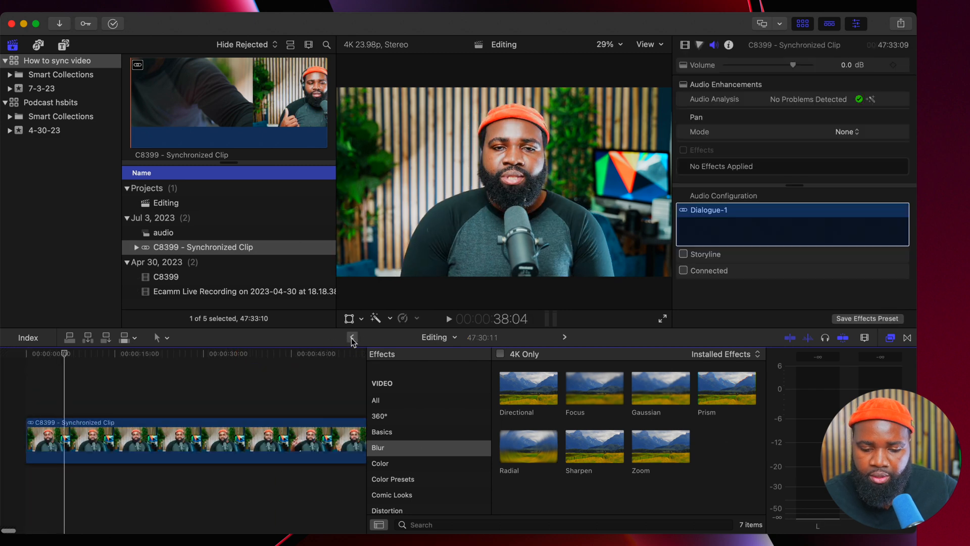
Delete the synchronized clip from the Editing timeline and paste the two copied camera clips in its place.
click(250, 434)
key(Delete)
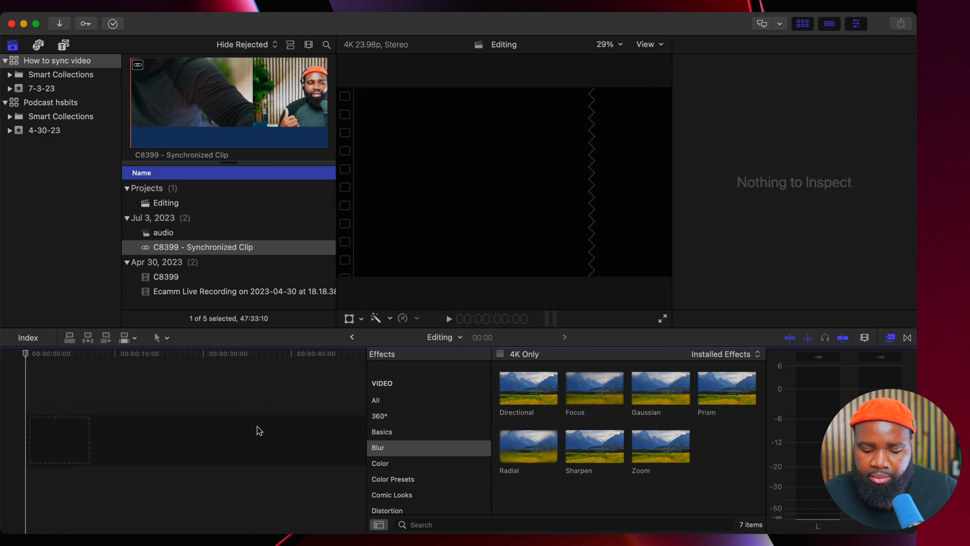
key(super+v)
Detach the audio from the Ecamm Live Recording clip at the start of the timeline.
scroll(259, 431, left, 20)
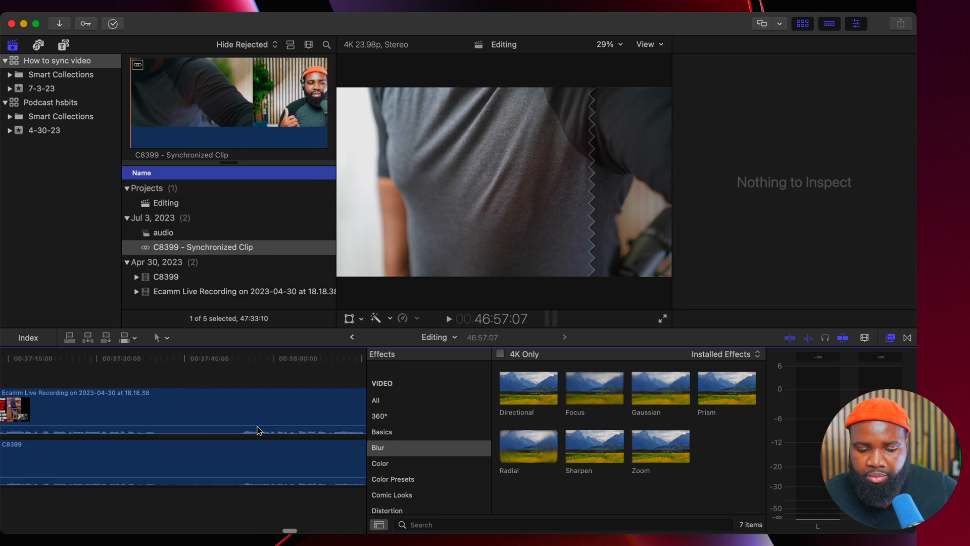
scroll(259, 430, left, 20)
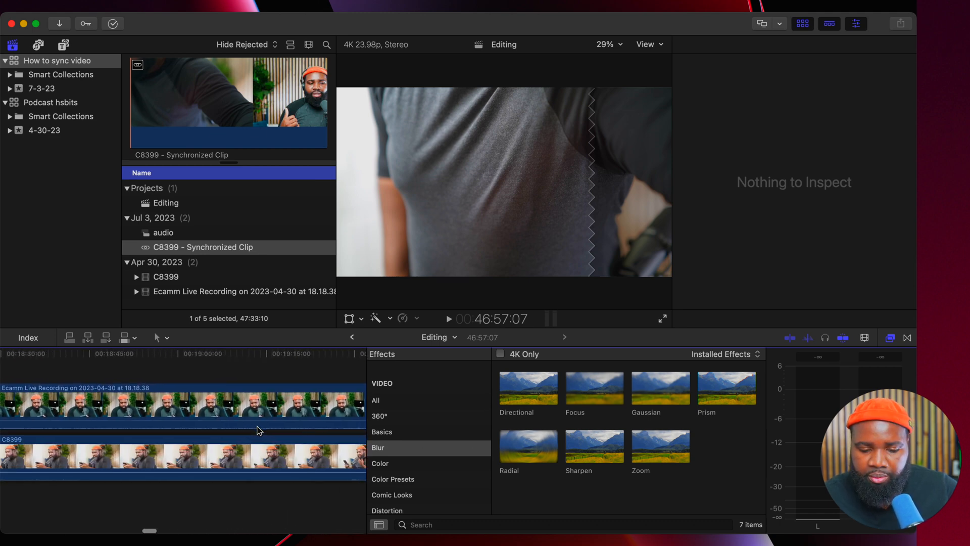
scroll(259, 431, left, 15)
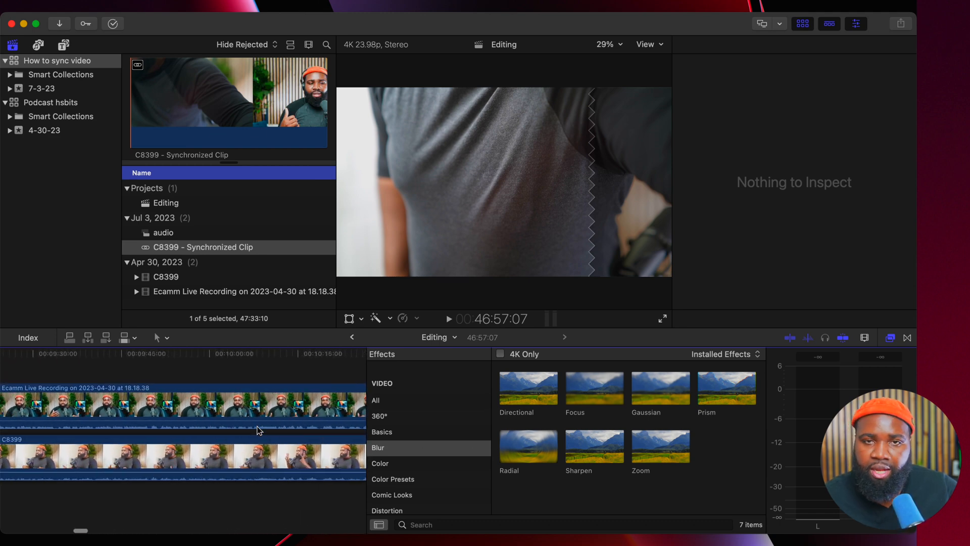
scroll(260, 430, left, 6)
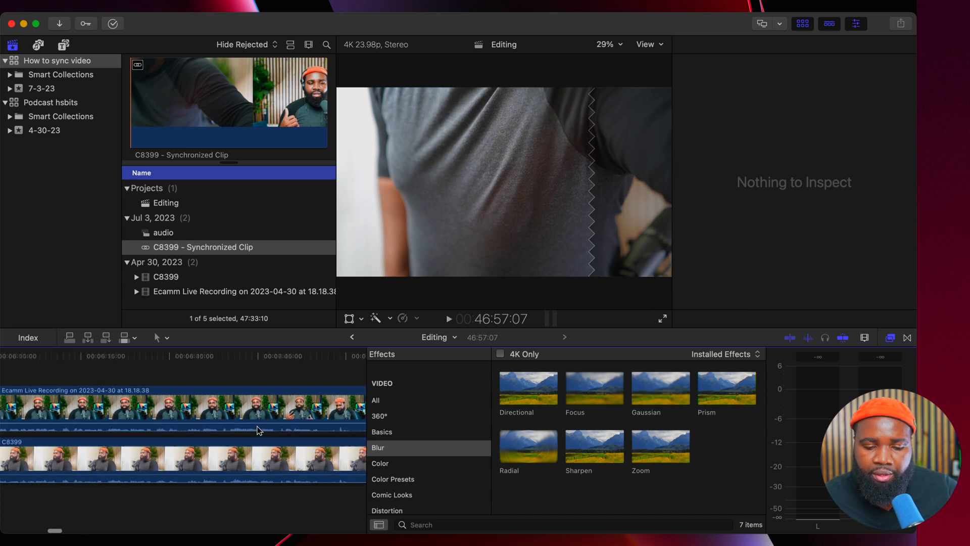
scroll(259, 430, left, 10)
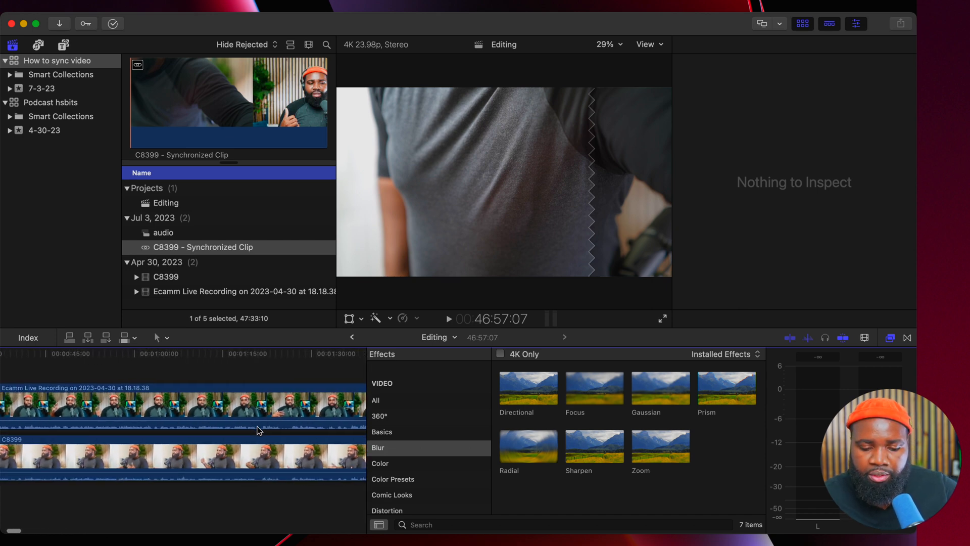
scroll(260, 431, left, 10)
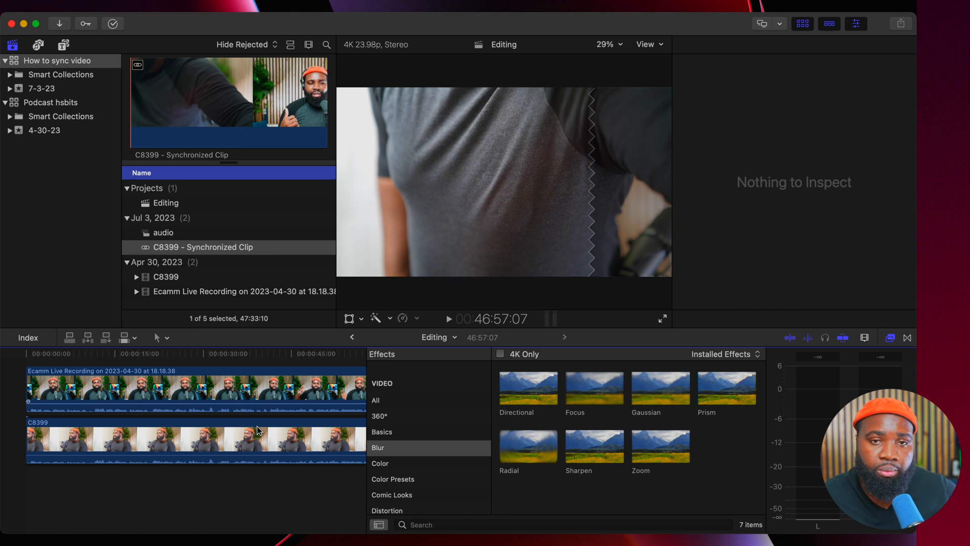
click(169, 386)
right_click(170, 387)
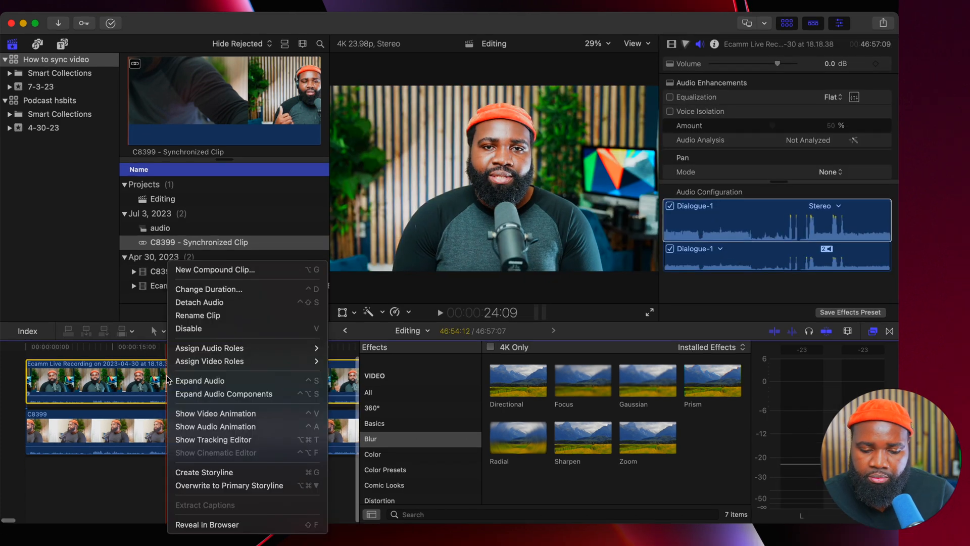
click(195, 307)
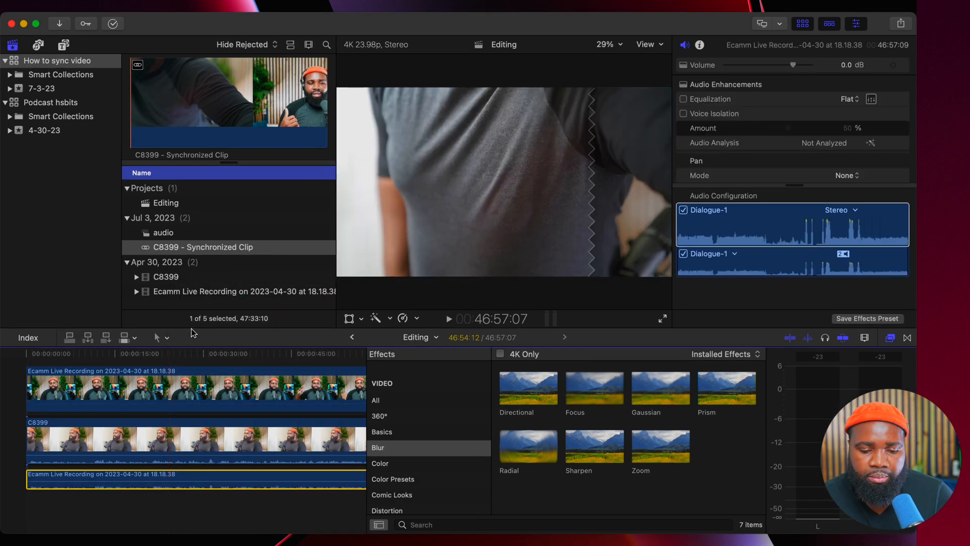
Lower the C8399 clip's volume to −∞ dB.
click(112, 443)
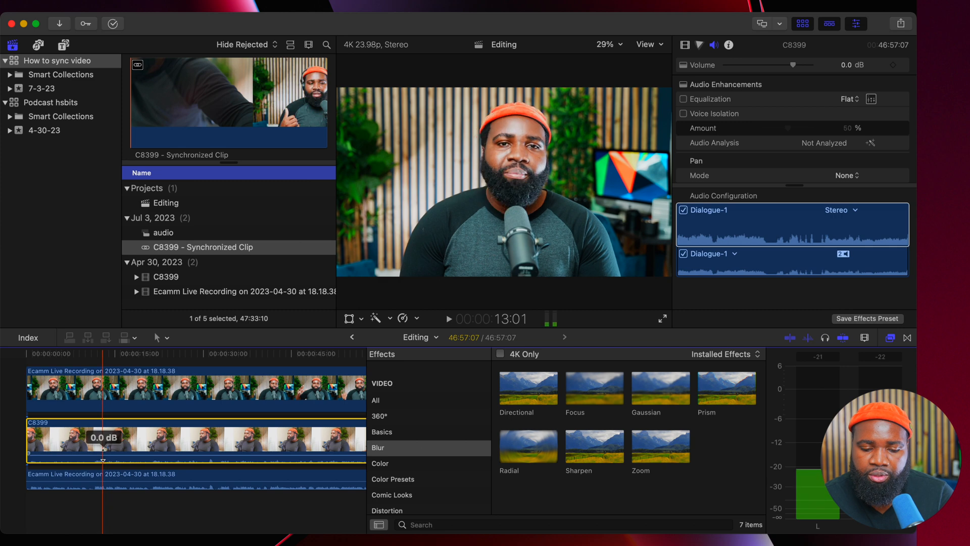
drag(103, 455, 102, 481)
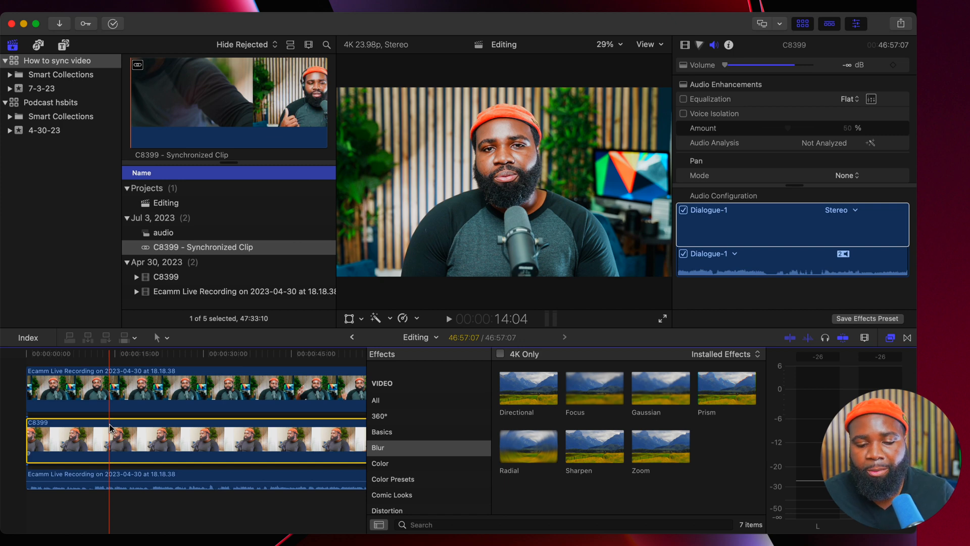
Split the Ecamm Live Recording video clip at 10:04 and disable the part after the cut.
click(46, 389)
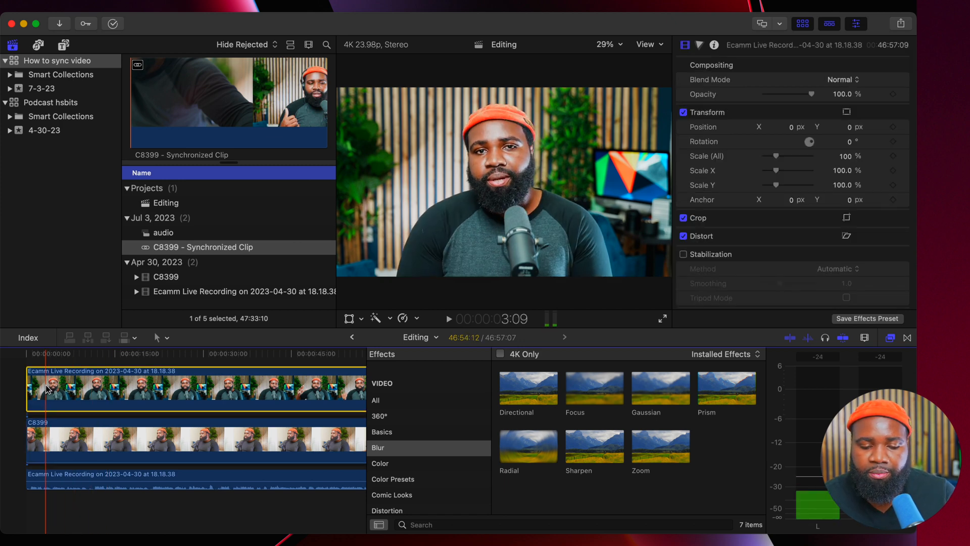
scroll(46, 389, up, 2)
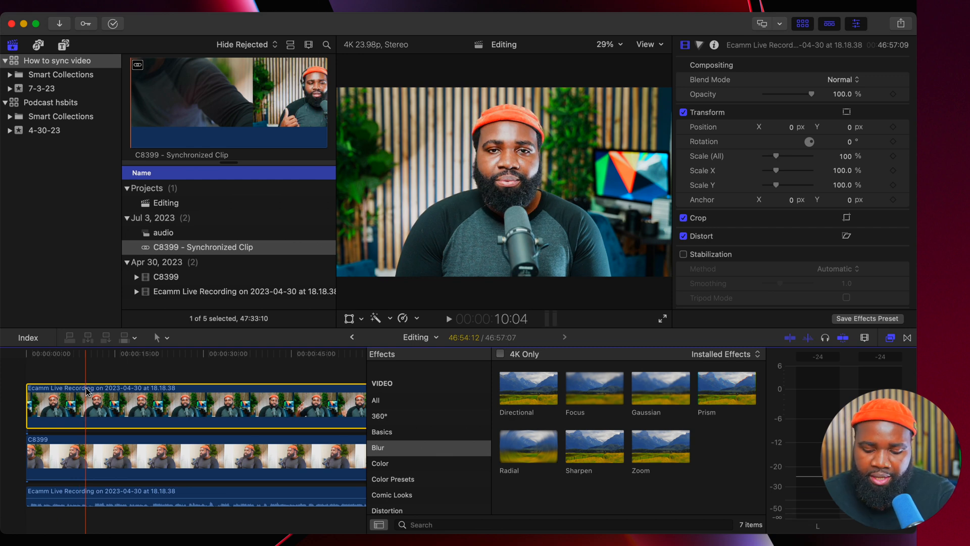
key(super+b)
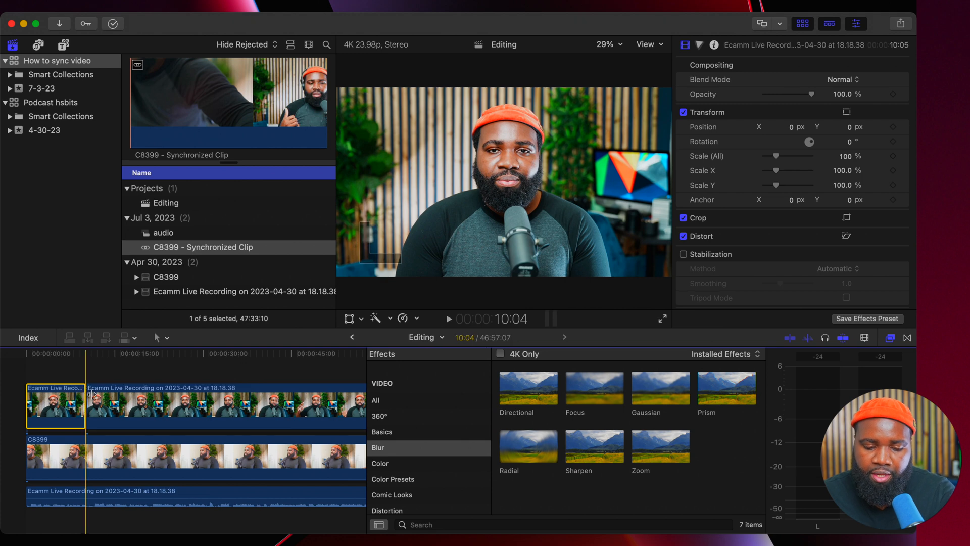
key(space)
click(97, 402)
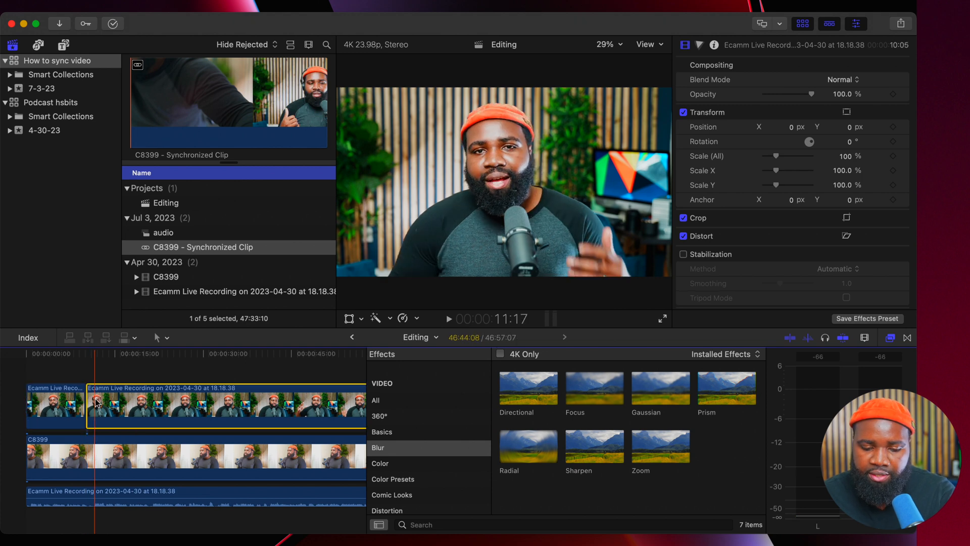
key(v)
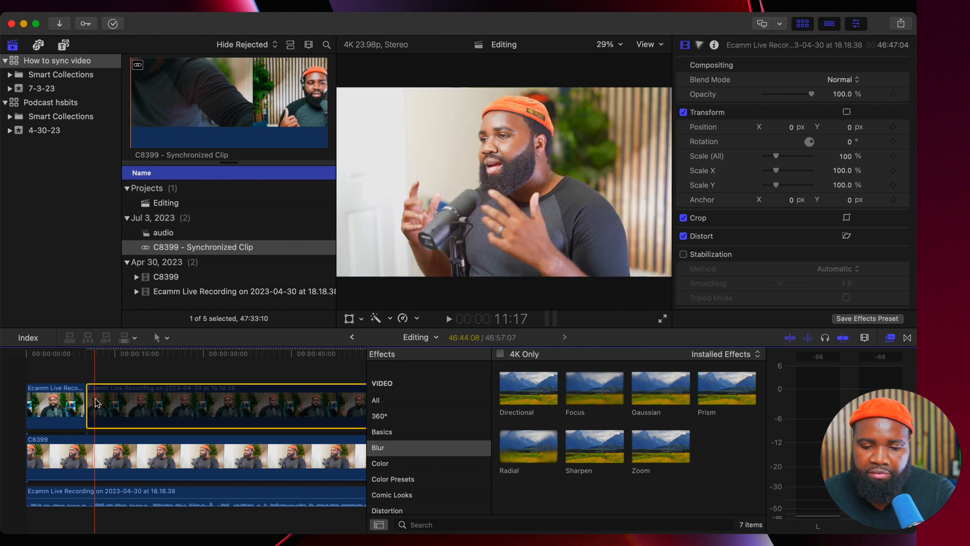
Play the timeline across the cut at 10:04 to check the switch to the C8399 angle.
click(73, 381)
key(space)
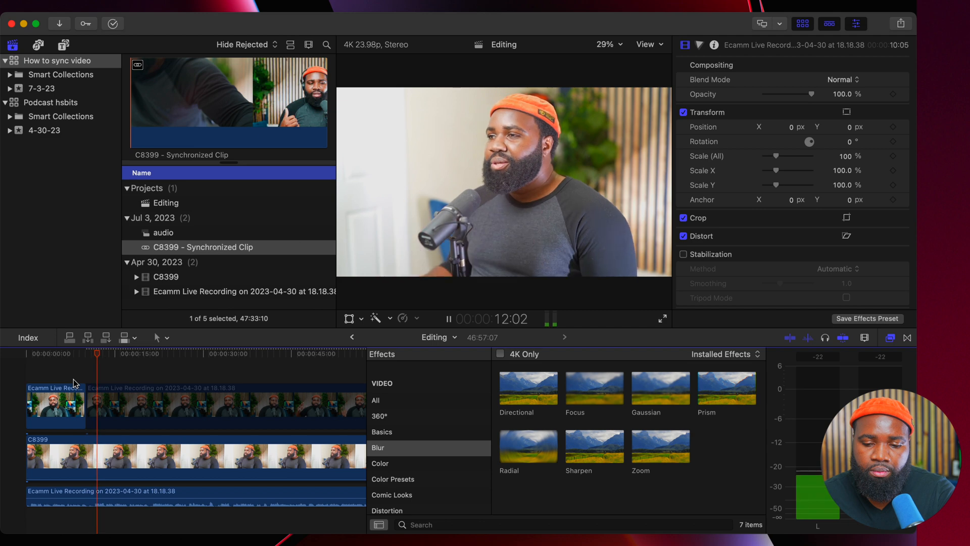
key(space)
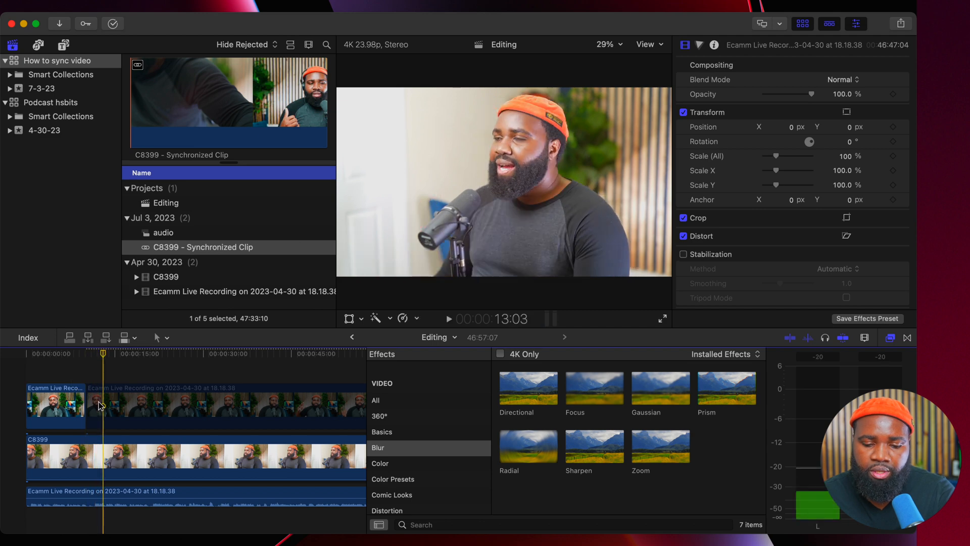
Split the disabled Ecamm Live Recording clip at 13:03, re-enable the part after the cut and play across it.
click(102, 407)
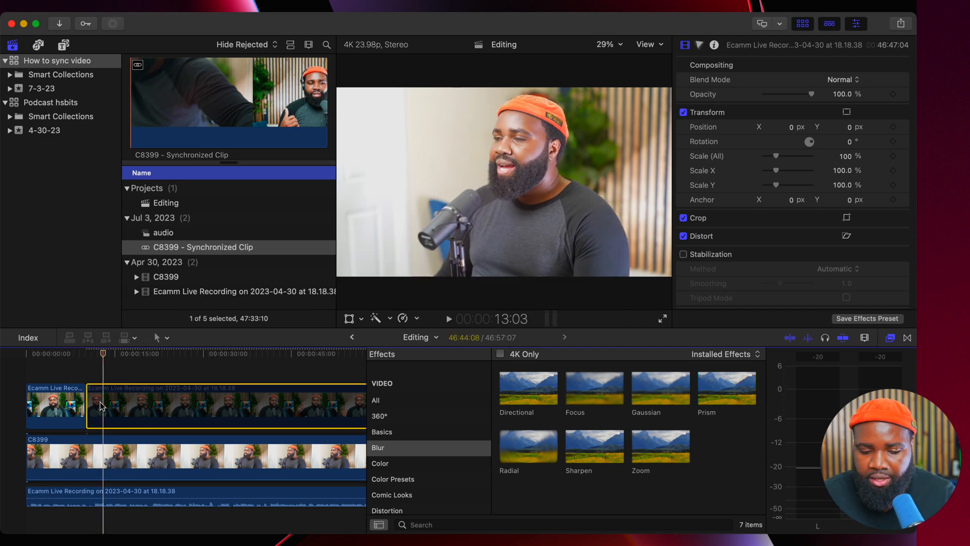
key(super+b)
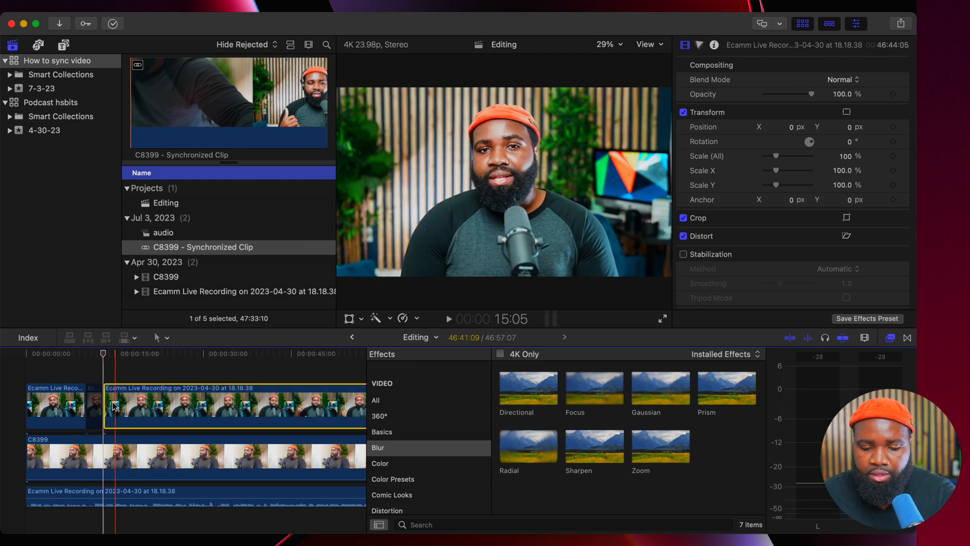
click(93, 377)
key(space)
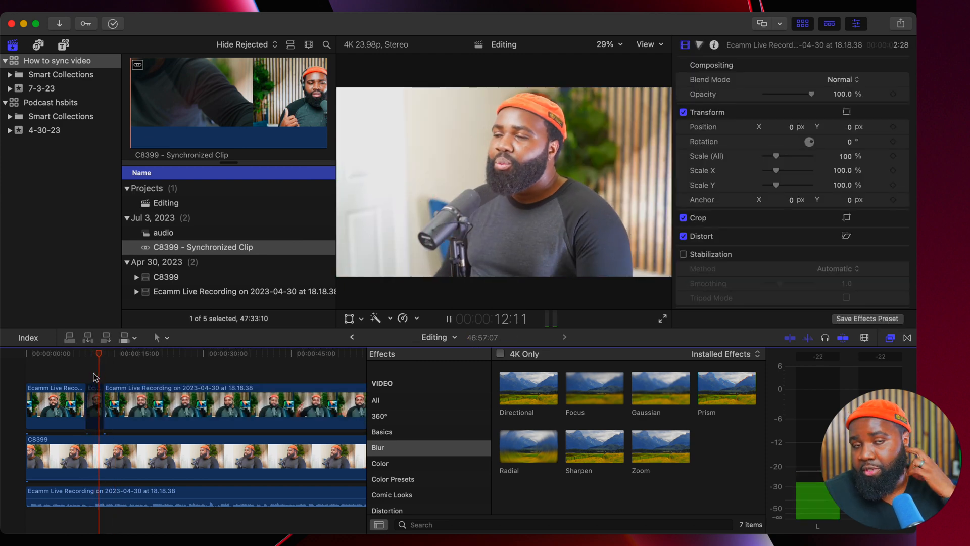
key(space)
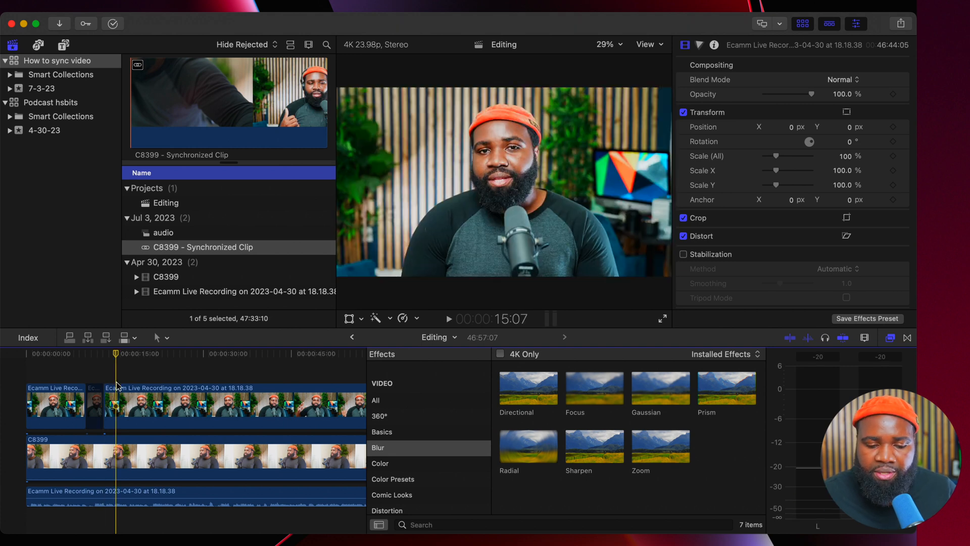
Split the Ecamm Live Recording video clip at 15:07 and disable the part after the cut.
click(120, 404)
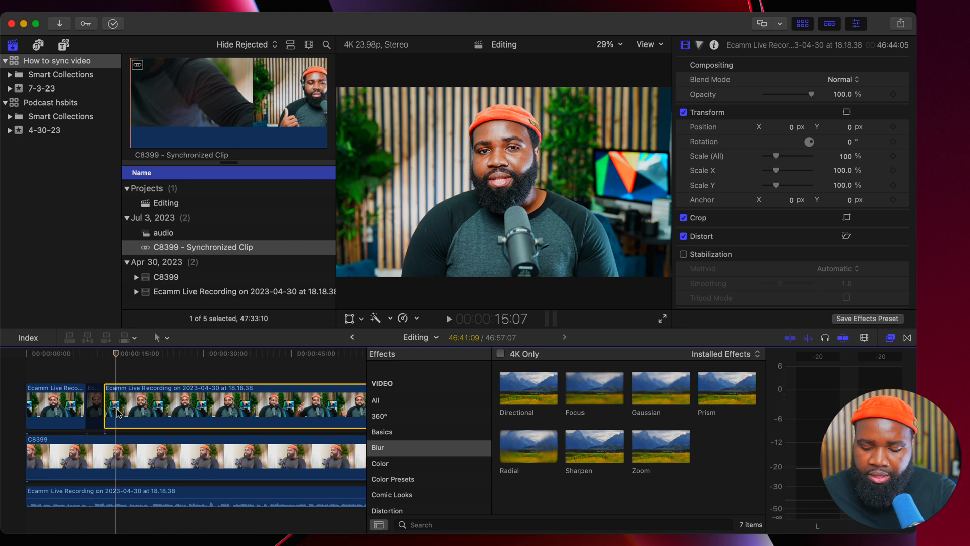
key(super+b)
click(128, 404)
key(v)
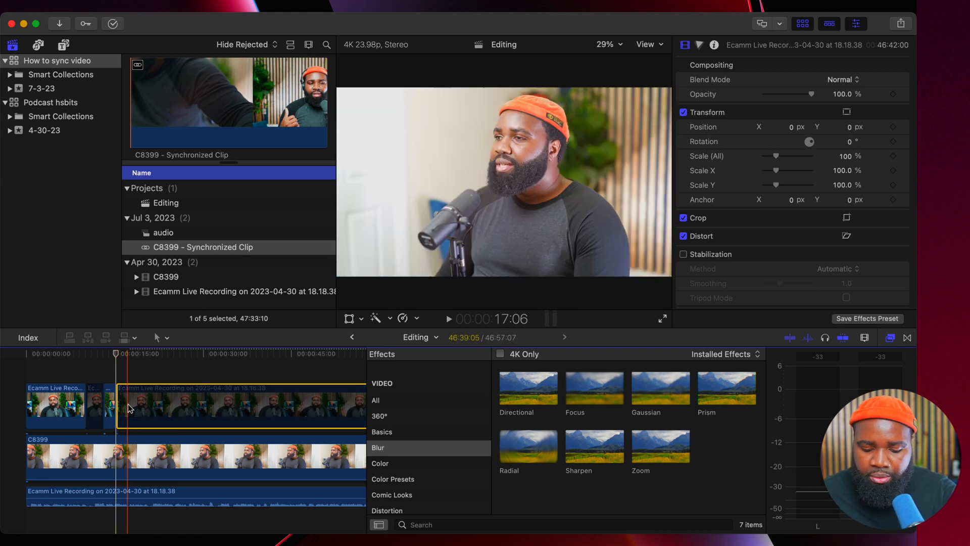
Play on to 22:05, split the disabled Ecamm Live Recording clip there and re-enable the part after the cut.
key(space)
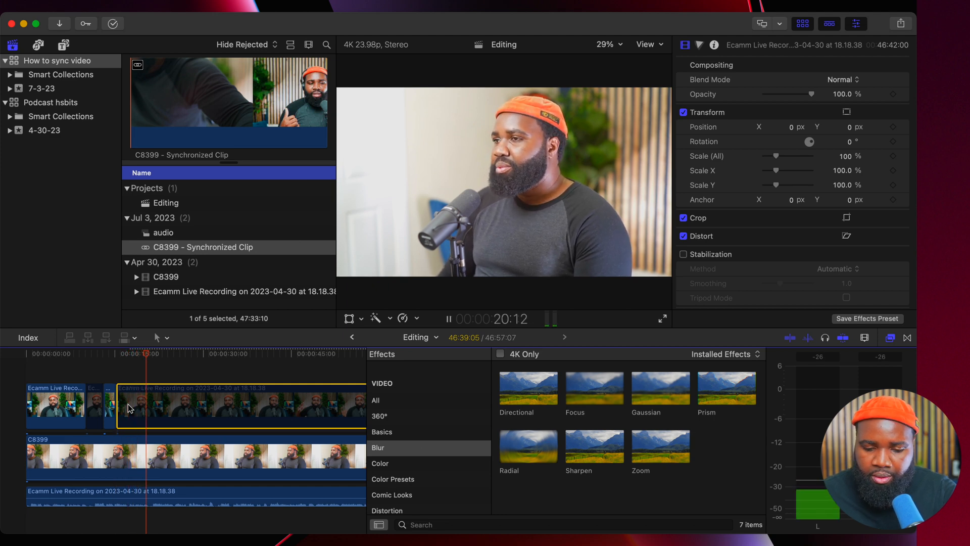
key(space)
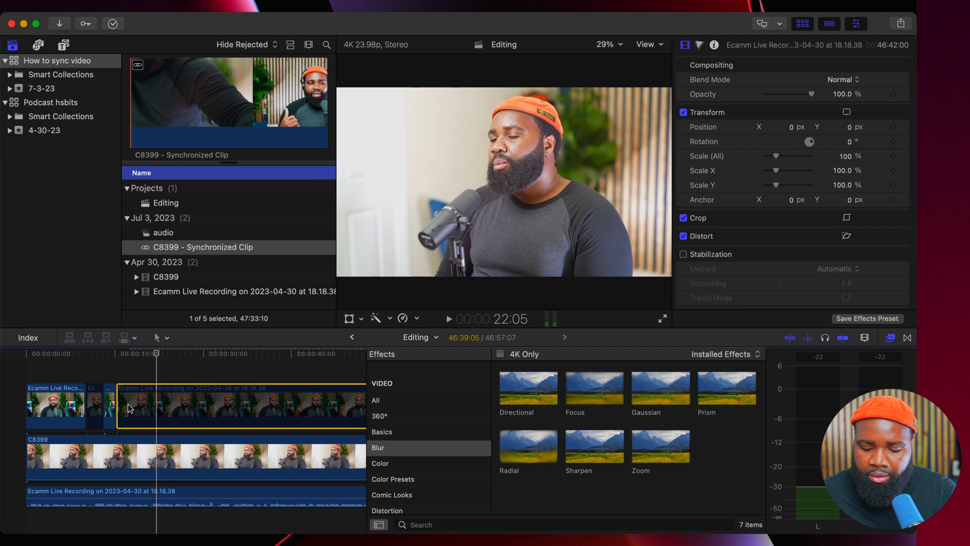
key(super+b)
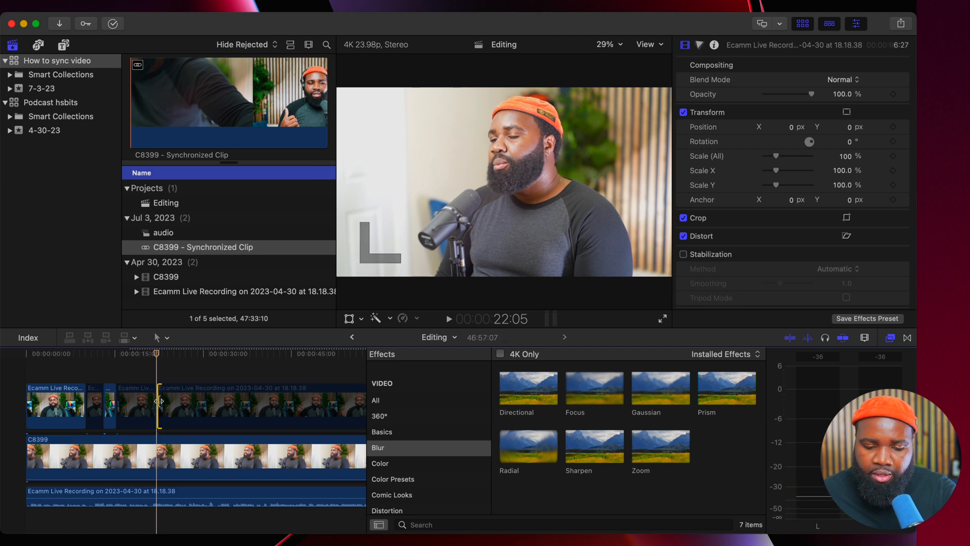
click(168, 401)
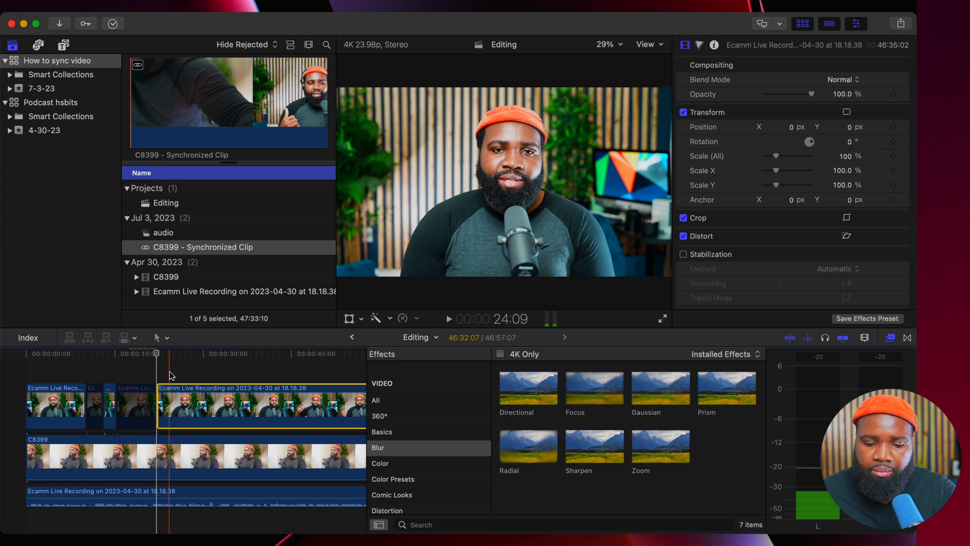
With the playhead at 19:10, raise the C8399 clip's colour board saturation to 59% global and 52% midtones.
click(135, 401)
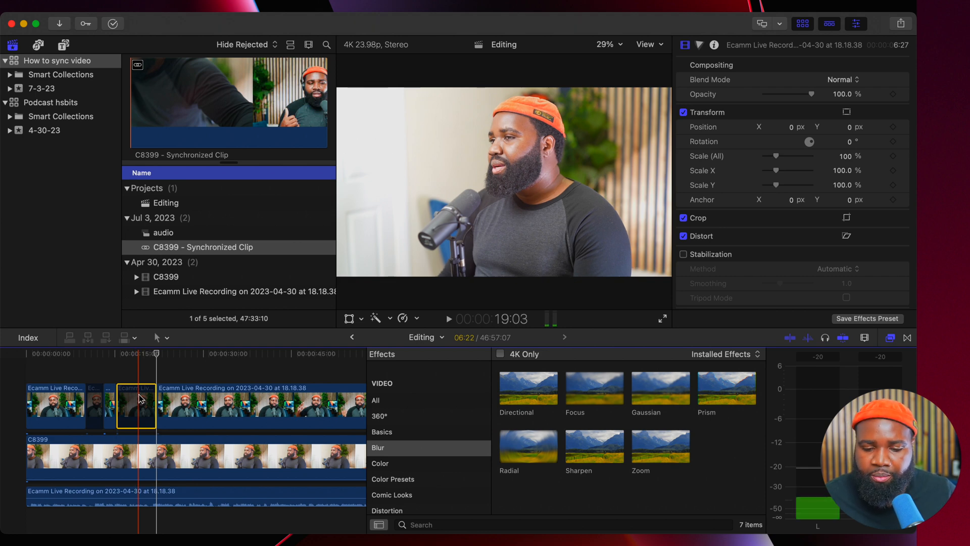
click(140, 374)
click(141, 390)
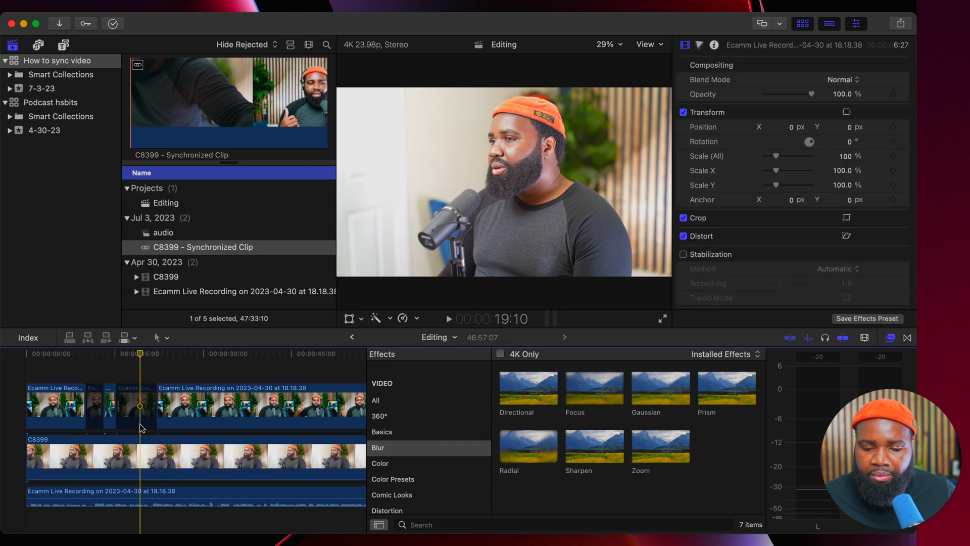
click(139, 447)
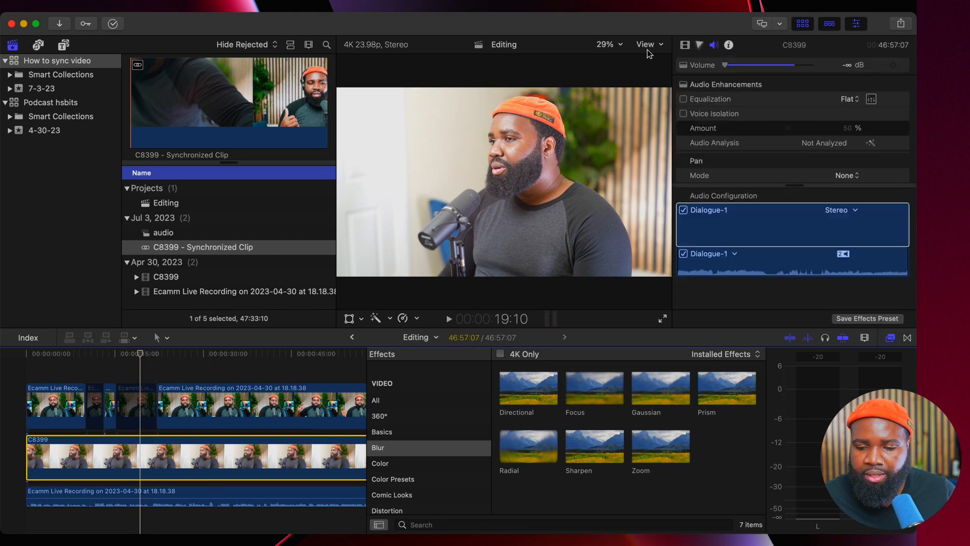
click(699, 47)
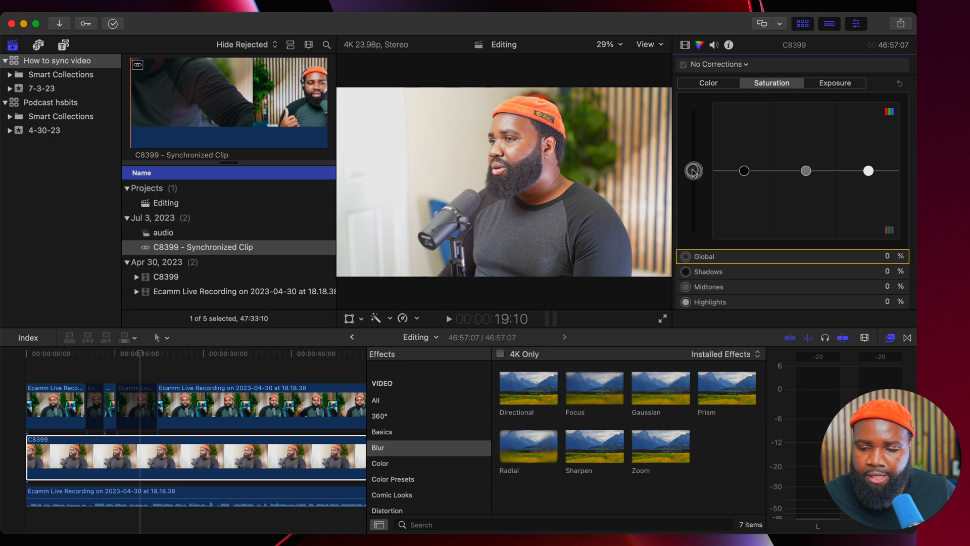
drag(693, 171, 696, 133)
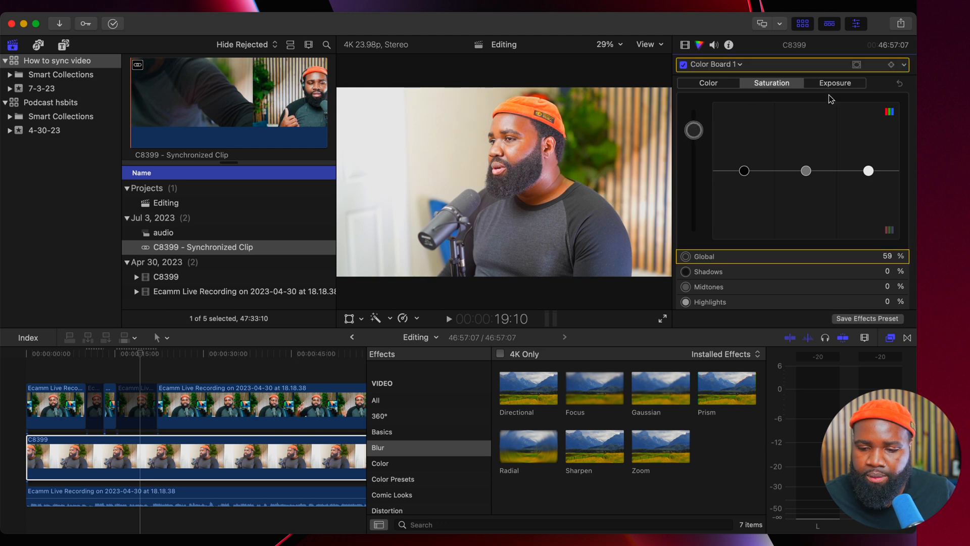
click(806, 172)
drag(807, 173, 807, 135)
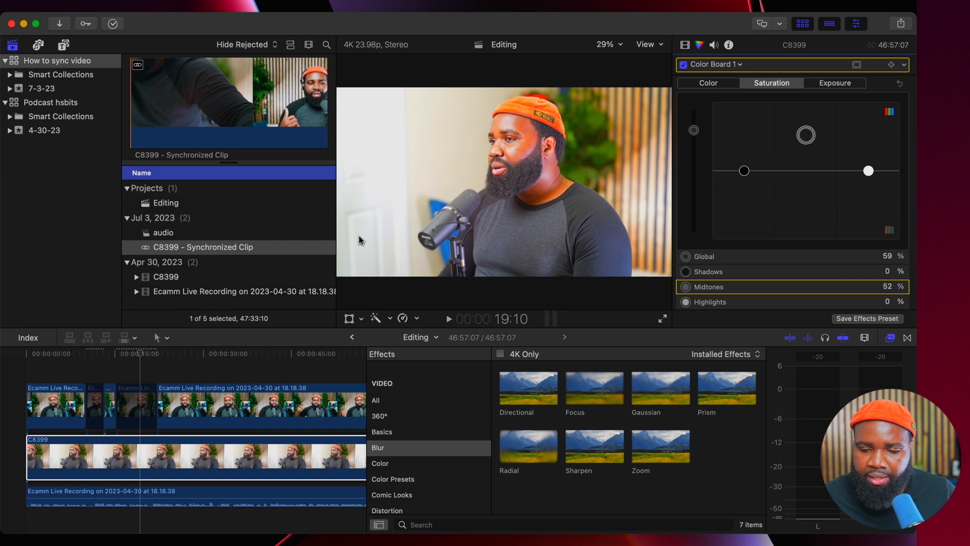
Save the C8399 clip's Color Board 1 correction as an effects preset named "example" in the 360° category, and list all video effects.
click(116, 461)
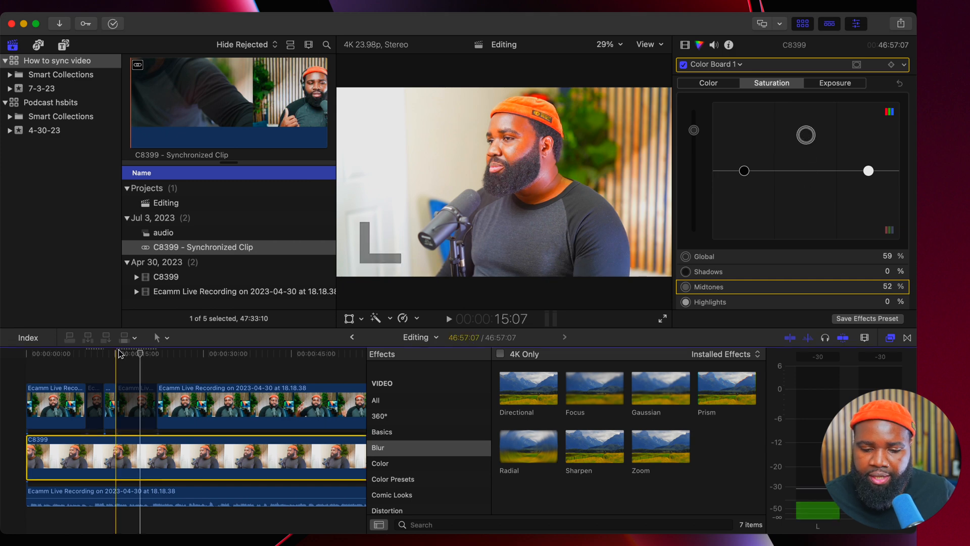
click(875, 323)
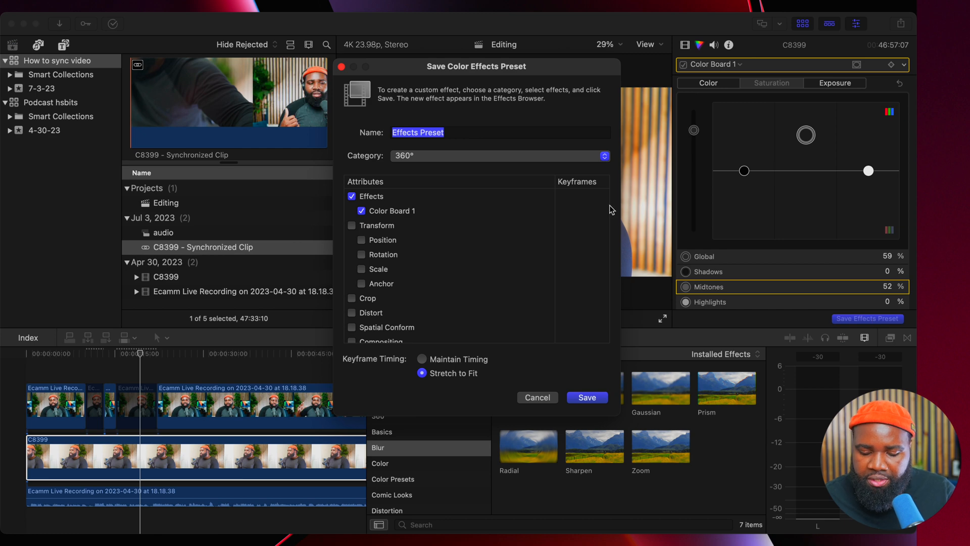
text(examl)
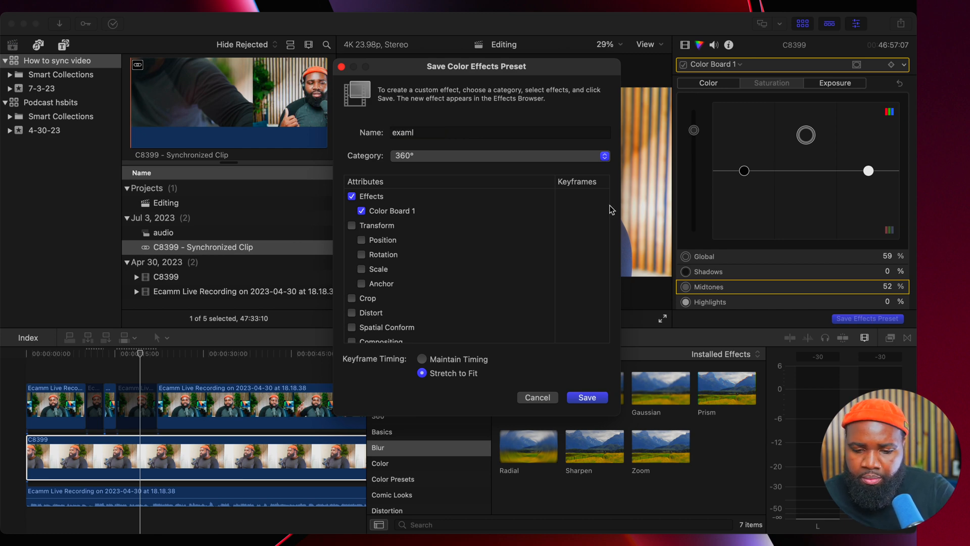
text(ple)
key(Return)
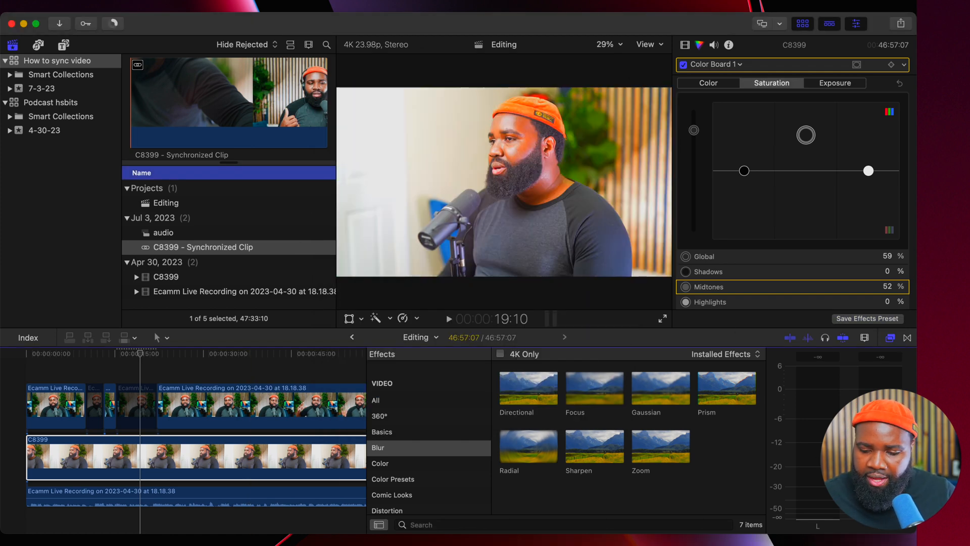
click(413, 400)
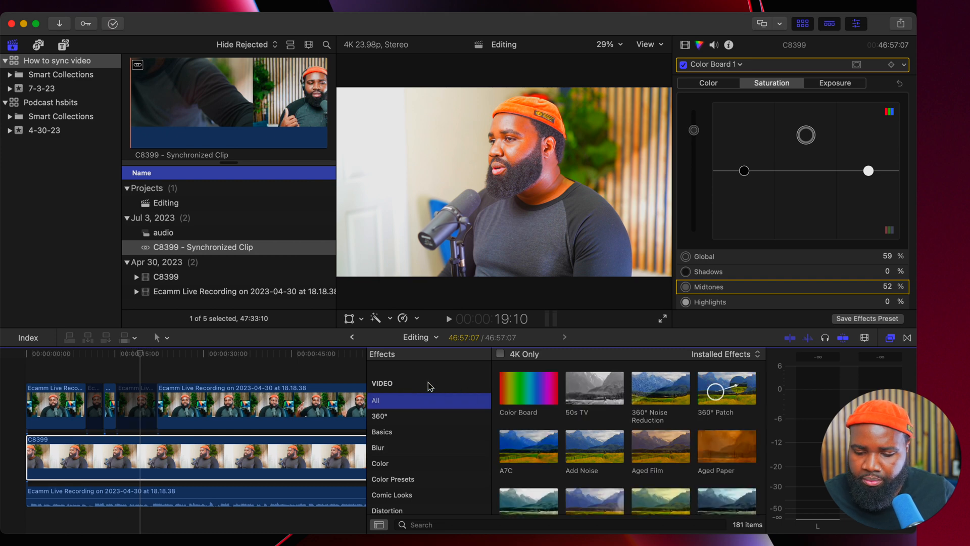
Copy the C8399 clip's attributes and paste its Color Board 1 effect onto the Ecamm Live Recording segment after 22:05.
click(157, 451)
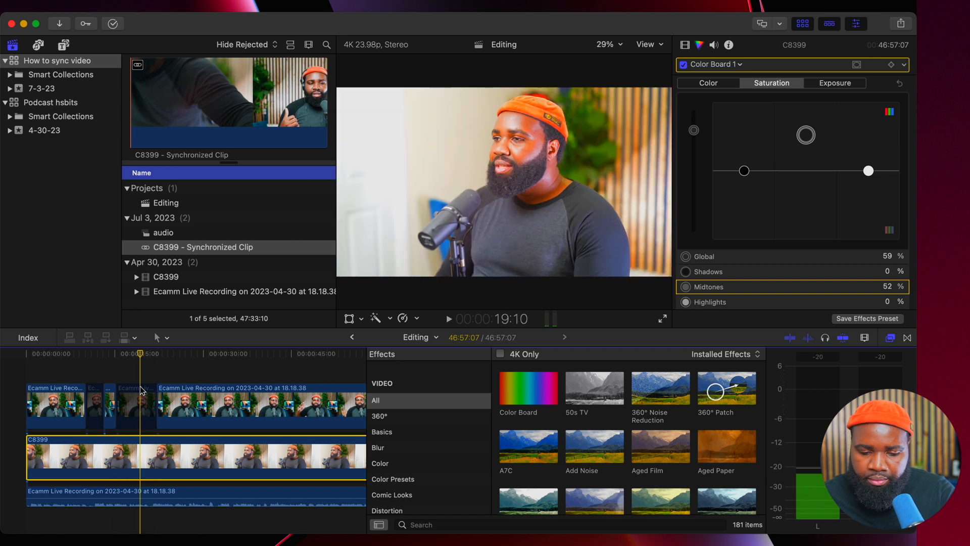
click(183, 400)
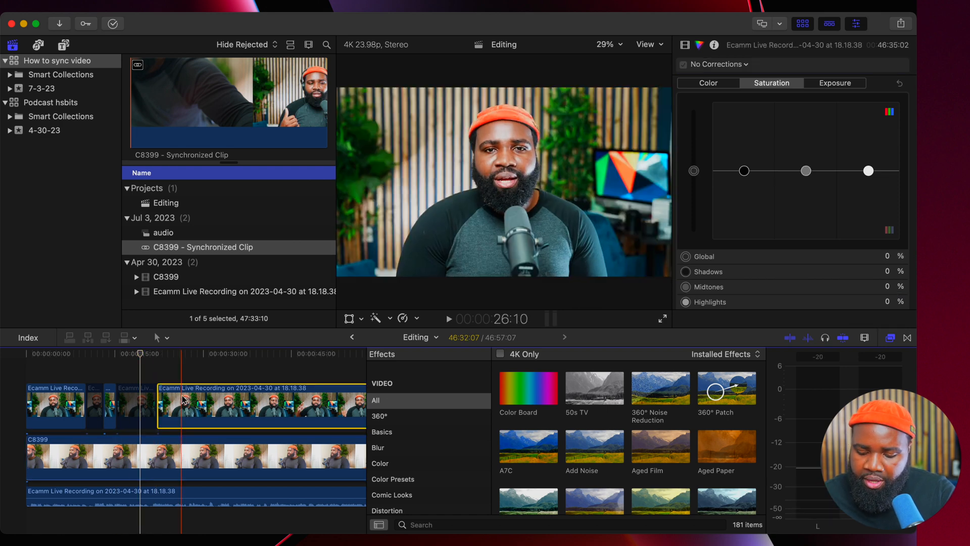
key(super+shift+v)
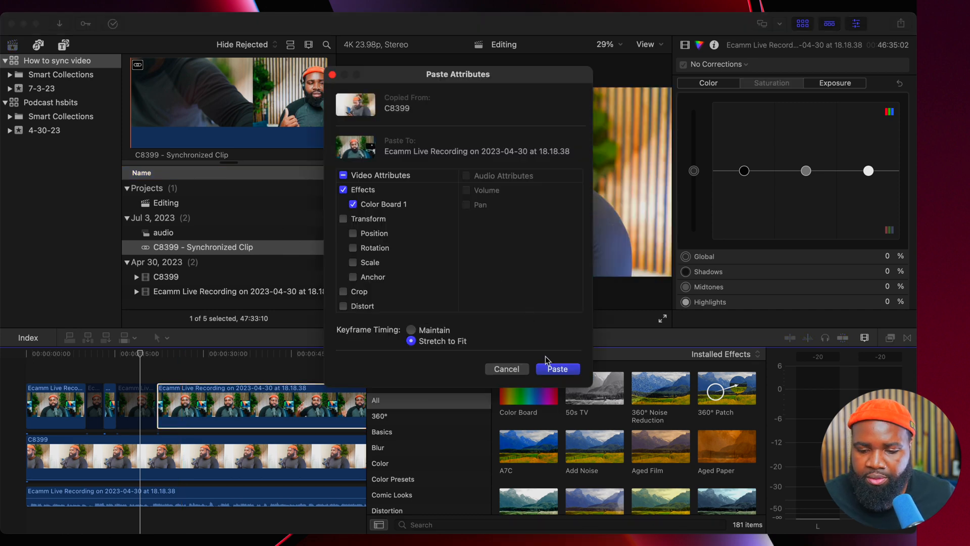
click(557, 369)
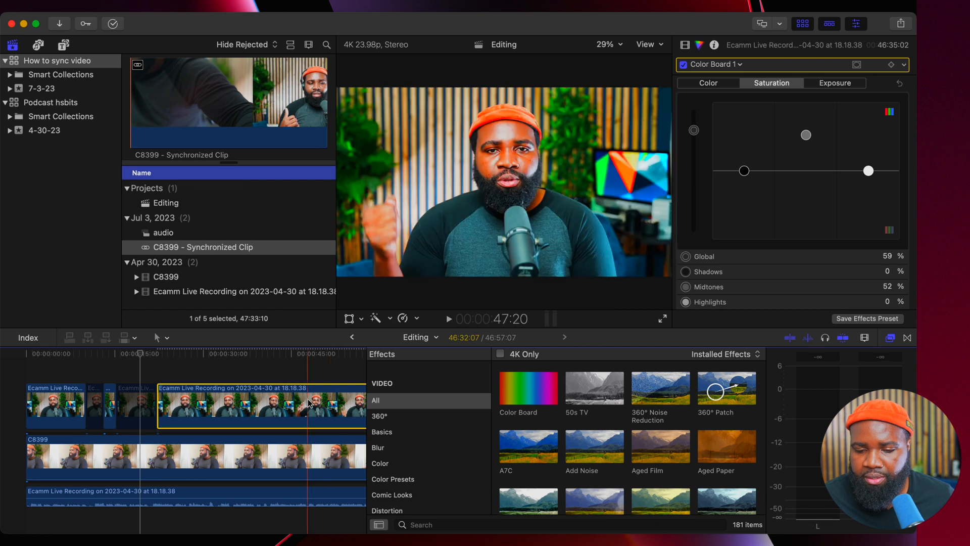